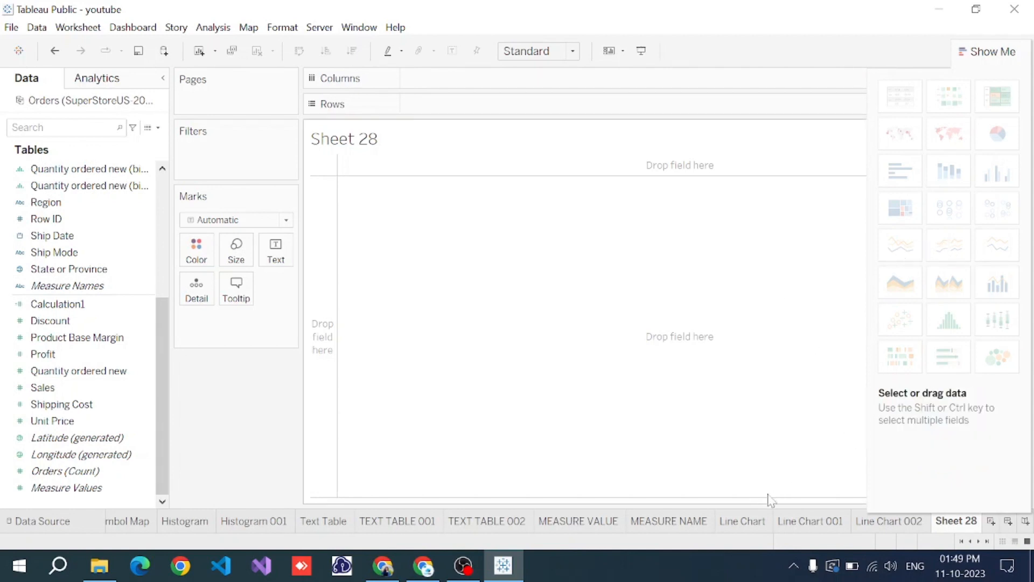
# Review the existing Line Chart sheet's quarterly sales by region, and return to the empty Sheet 28
pyautogui.click(741, 521)
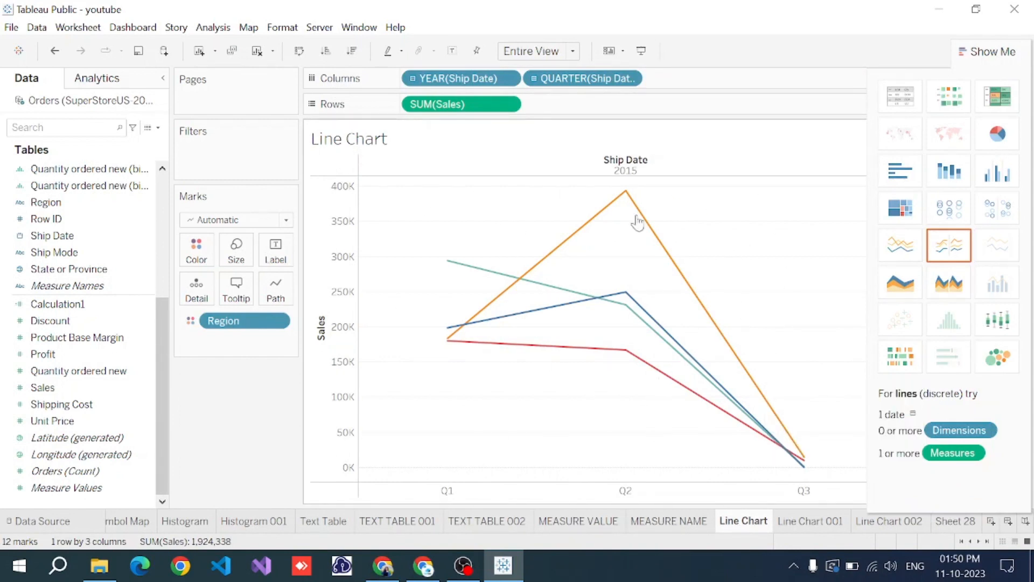
pyautogui.moveTo(673, 264)
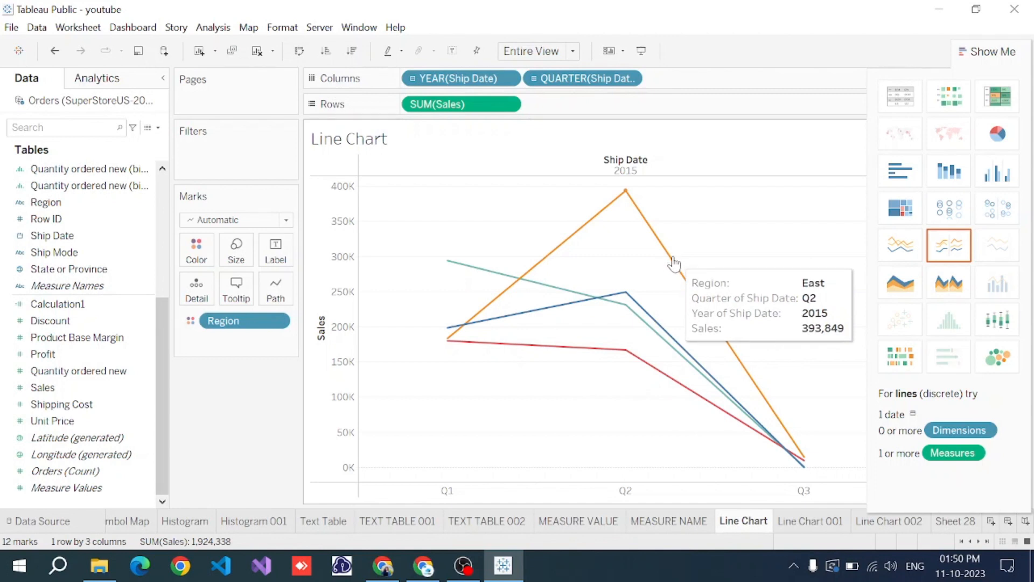
pyautogui.click(941, 522)
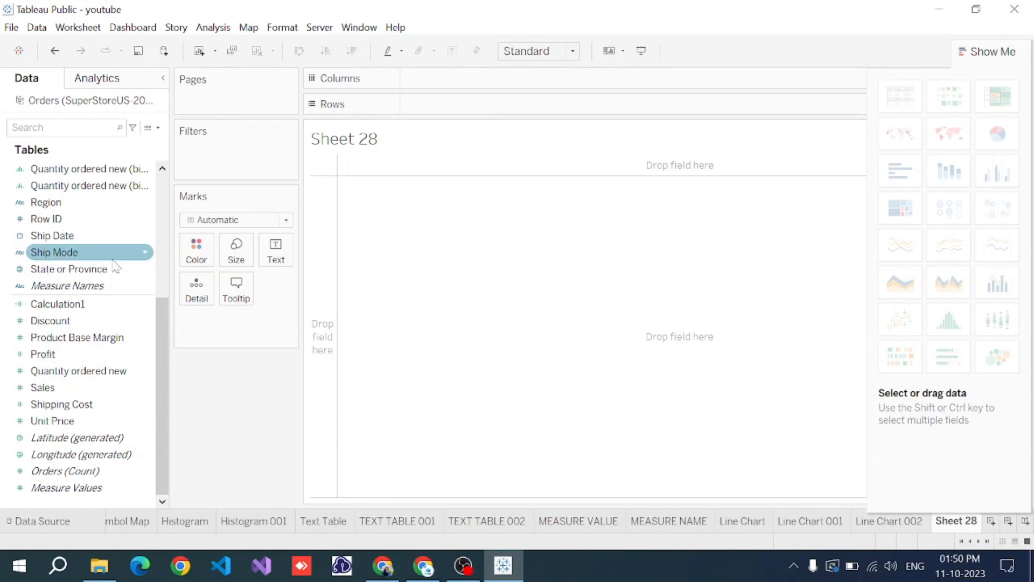
# Build a discrete line chart on Sheet 28 from the Ship Date and Sales fields
pyautogui.scroll(2, 118, 260)
pyautogui.click(69, 304)
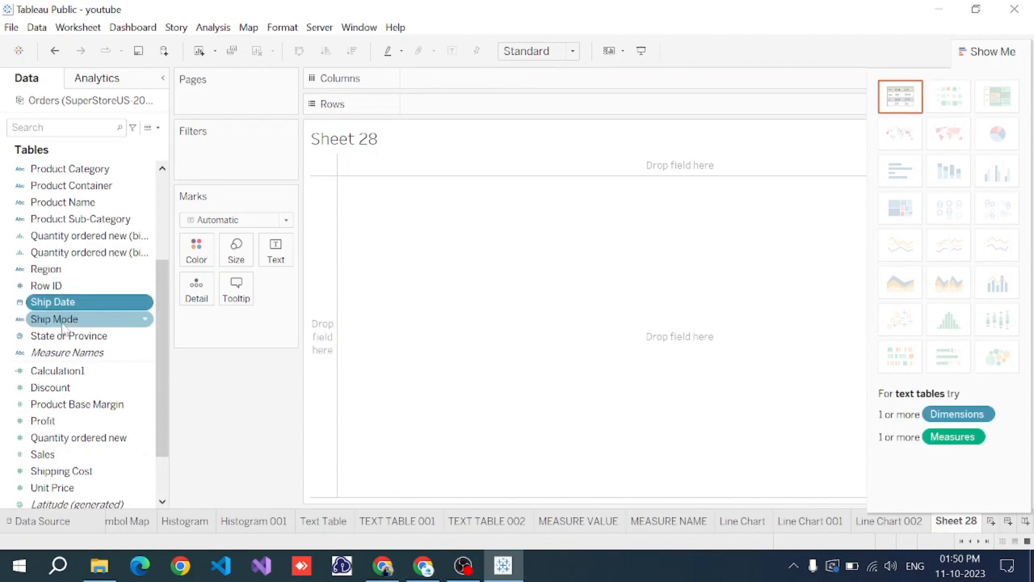
pyautogui.scroll(-2, 59, 323)
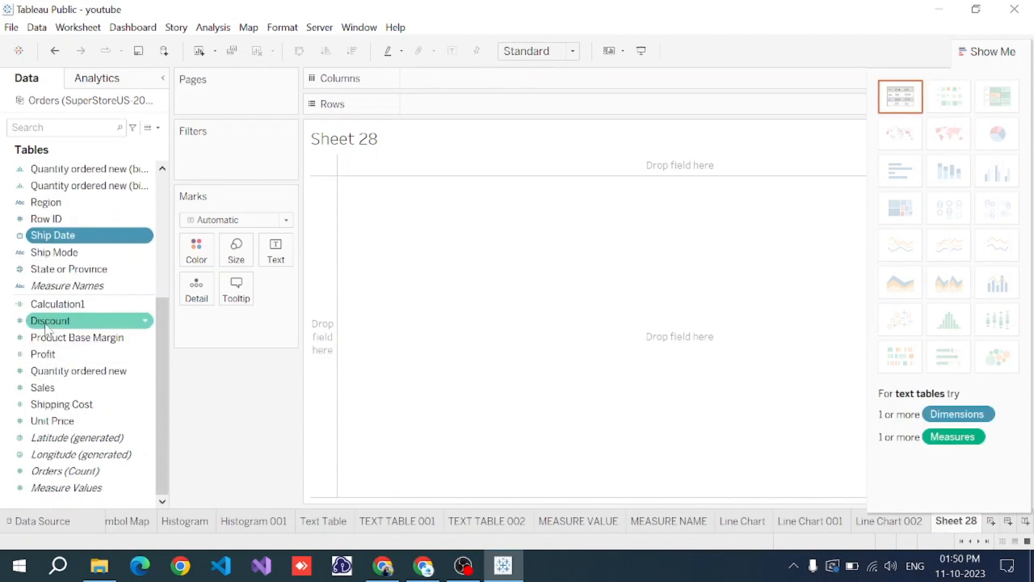
pyautogui.keyDown('ctrl'); pyautogui.click(46, 388); pyautogui.keyUp('ctrl')
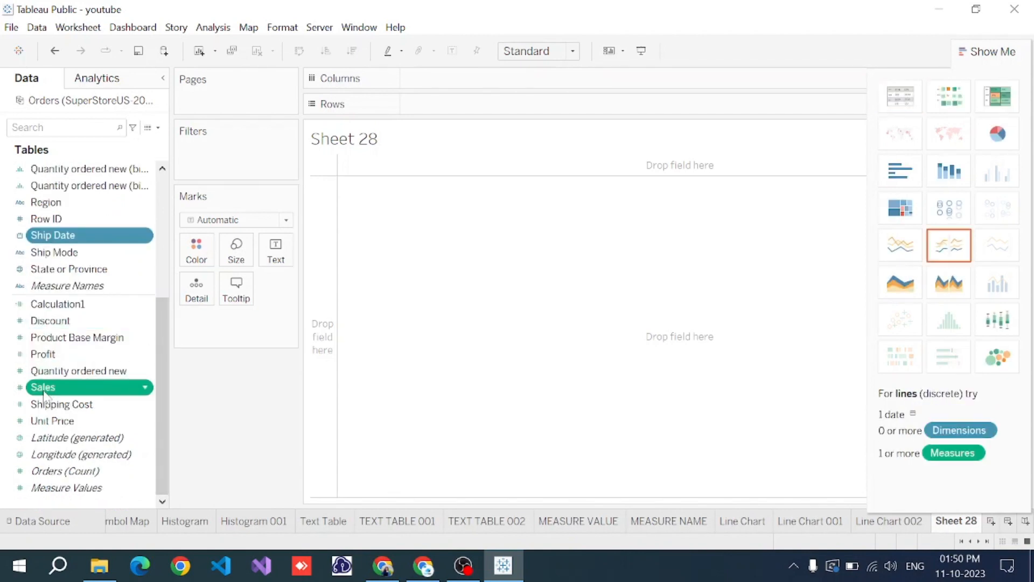
pyautogui.click(962, 254)
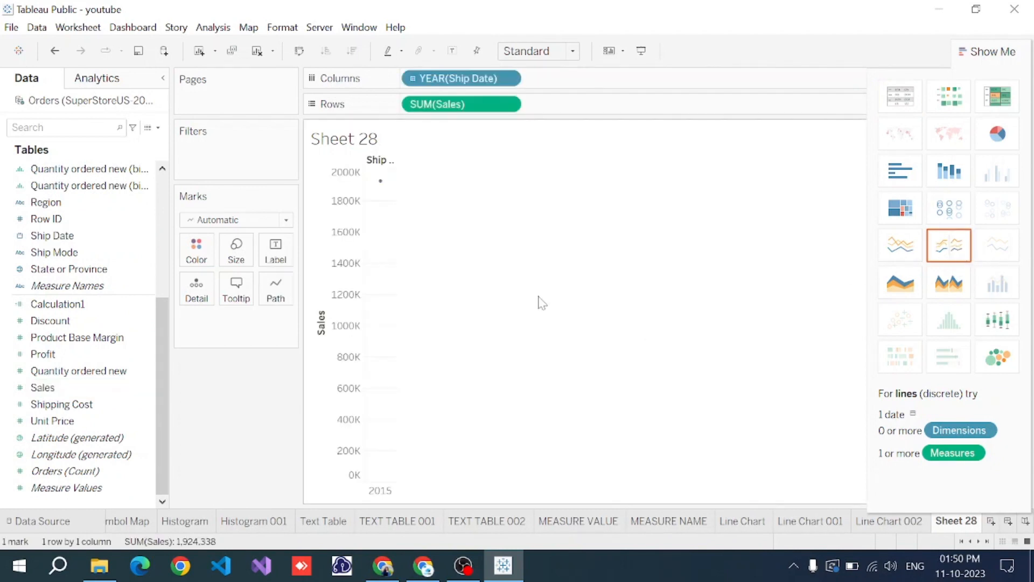
# Expand the discrete chart's Ship Date to quarters and fit it to Entire View, with the chart suggestions hidden
pyautogui.click(413, 79)
pyautogui.click(573, 52)
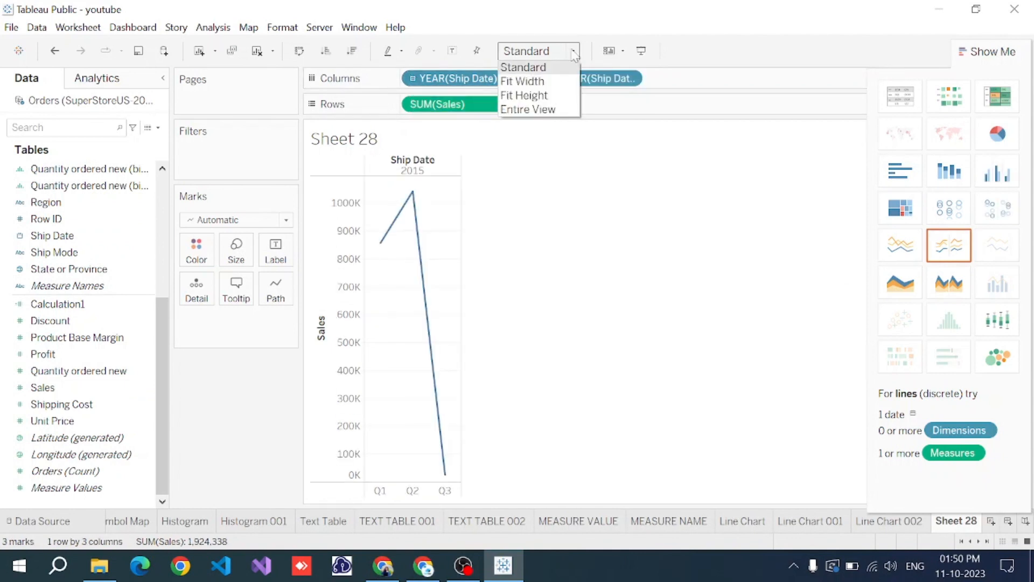
pyautogui.click(525, 109)
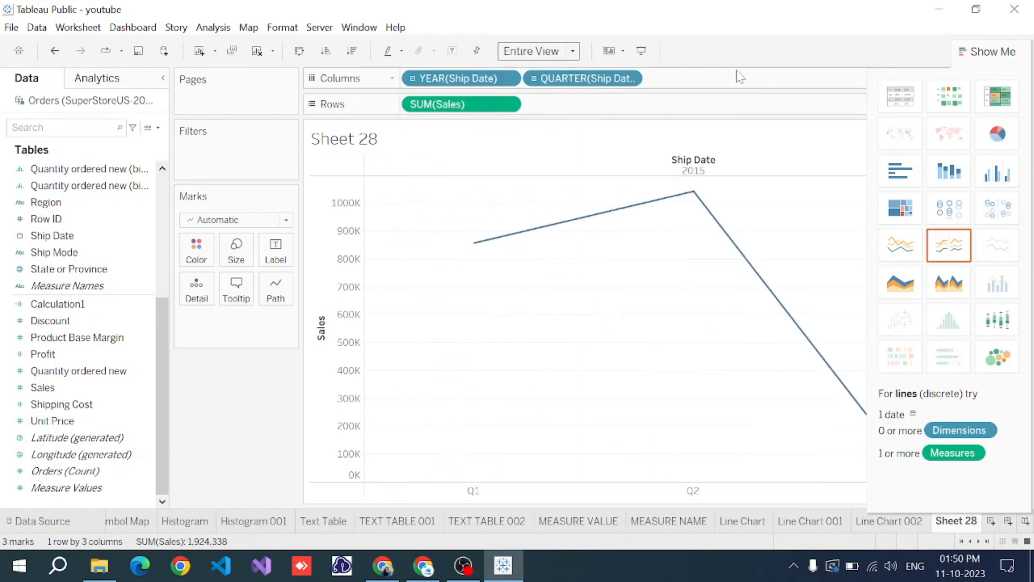
pyautogui.click(983, 53)
# Rename Sheet 28 as DISCRETE LINE CHART
pyautogui.moveTo(885, 431)
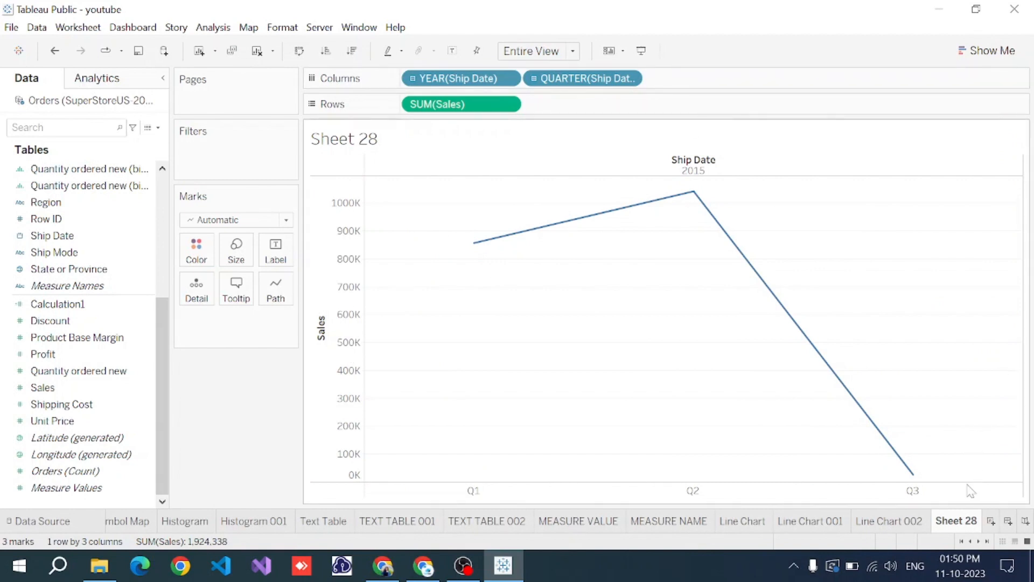
pyautogui.doubleClick(956, 521)
pyautogui.write('DI')
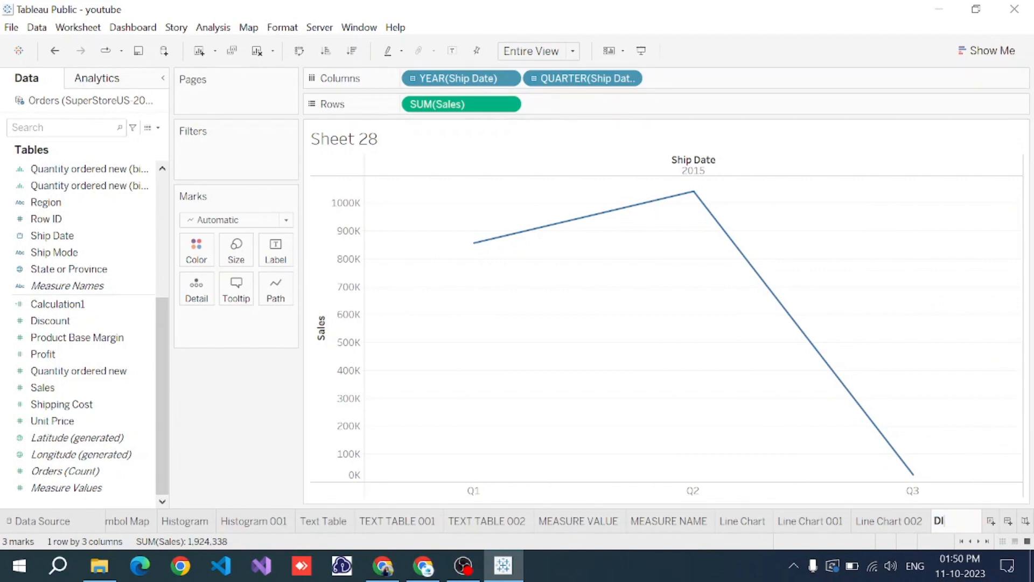
pyautogui.write('SCRETE LINE')
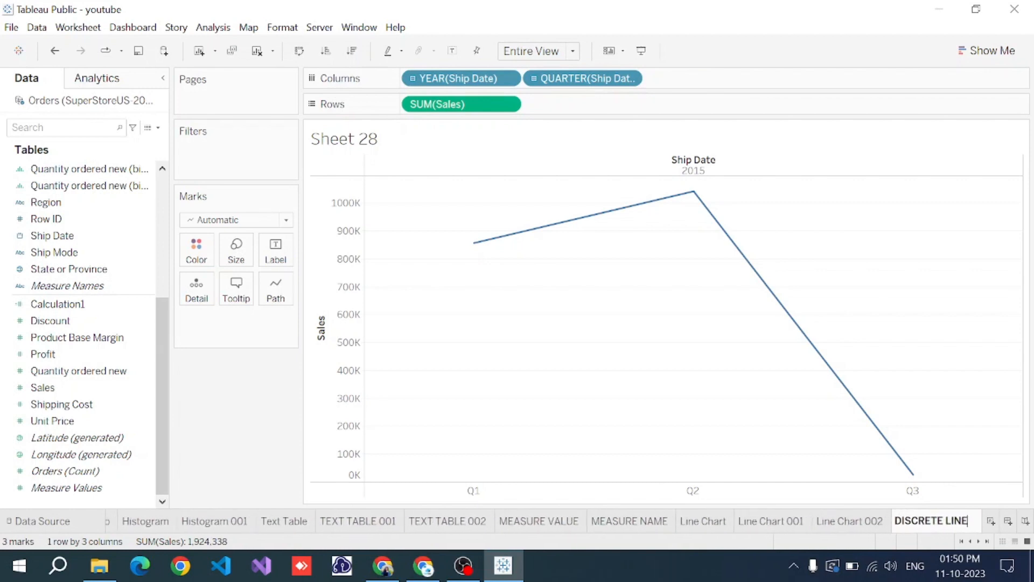
pyautogui.write(' CHART')
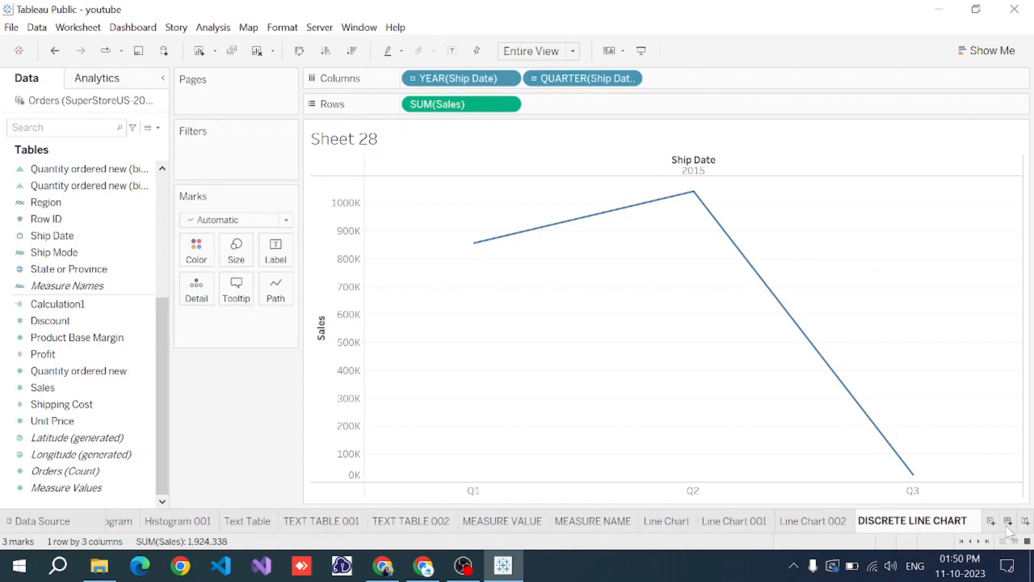
# Add a new worksheet and build a continuous line chart on it from Ship Date and Sales
pyautogui.click(988, 521)
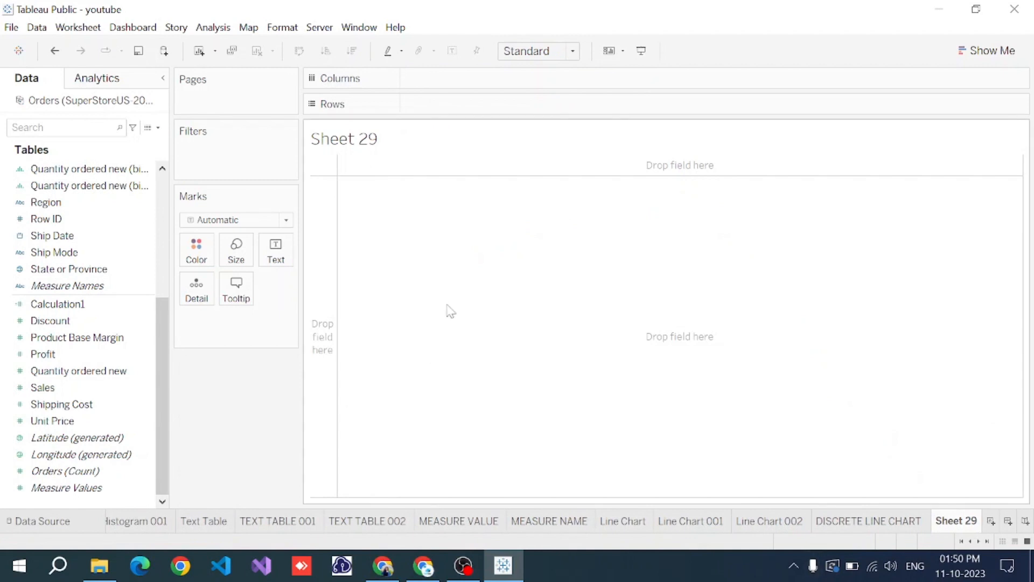
pyautogui.rightClick(45, 325)
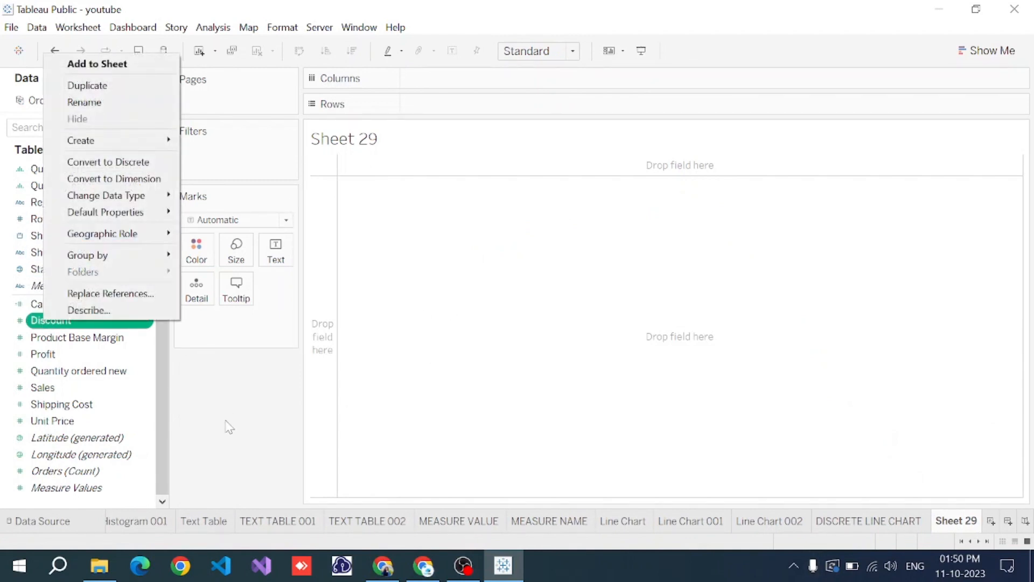
pyautogui.click(226, 425)
pyautogui.click(52, 235)
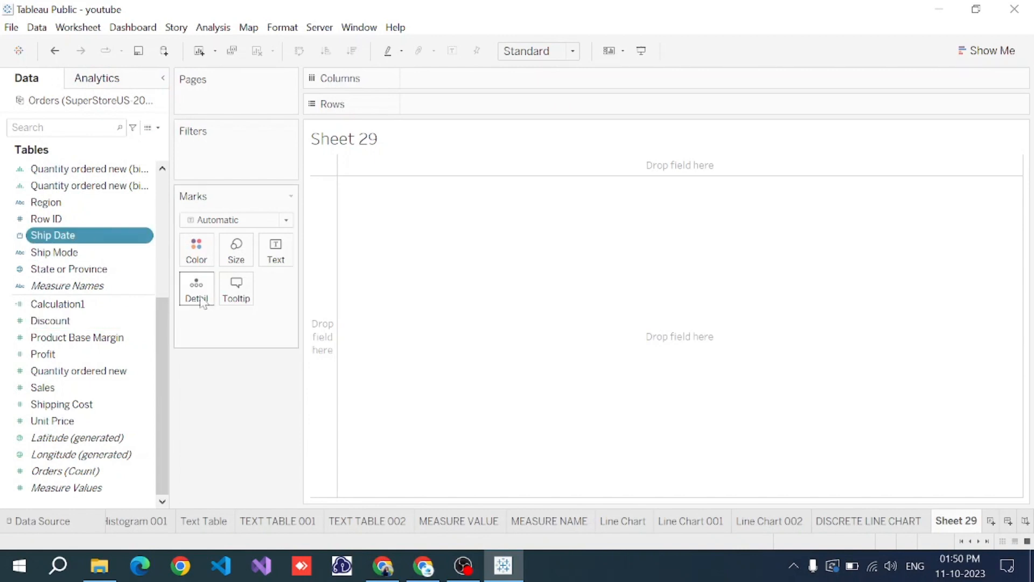
pyautogui.keyDown('ctrl'); pyautogui.click(71, 388); pyautogui.keyUp('ctrl')
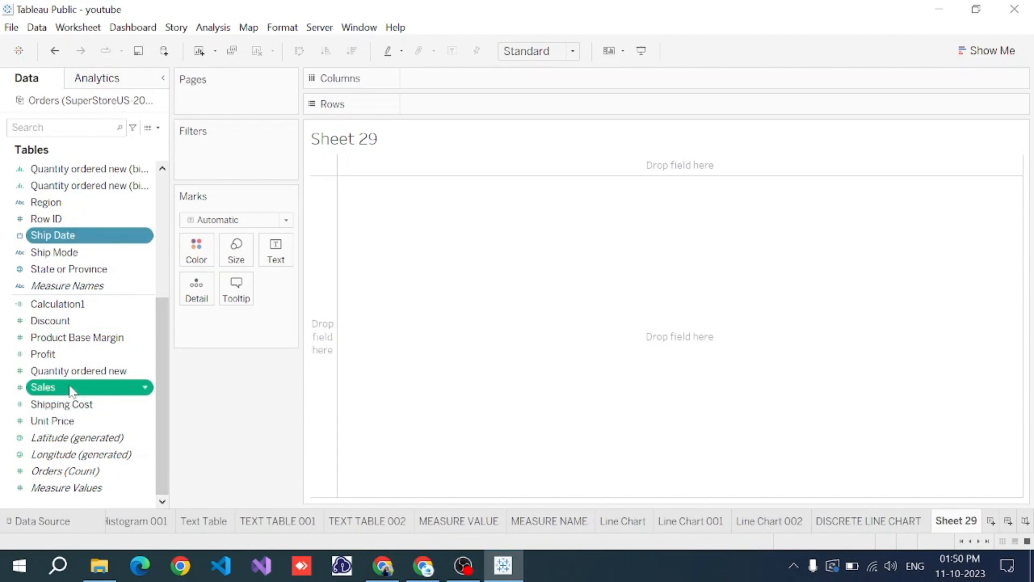
pyautogui.click(972, 54)
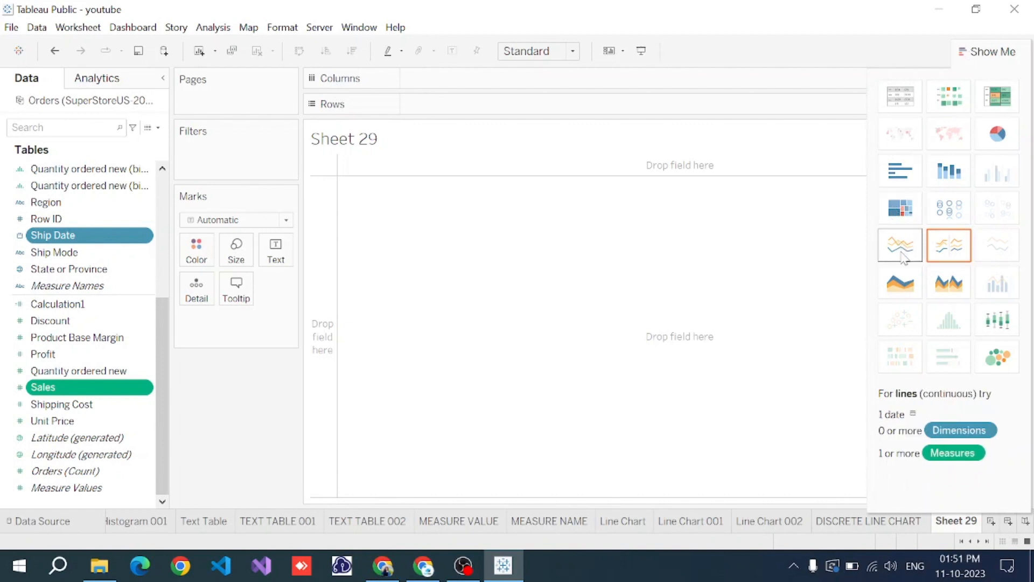
pyautogui.click(901, 253)
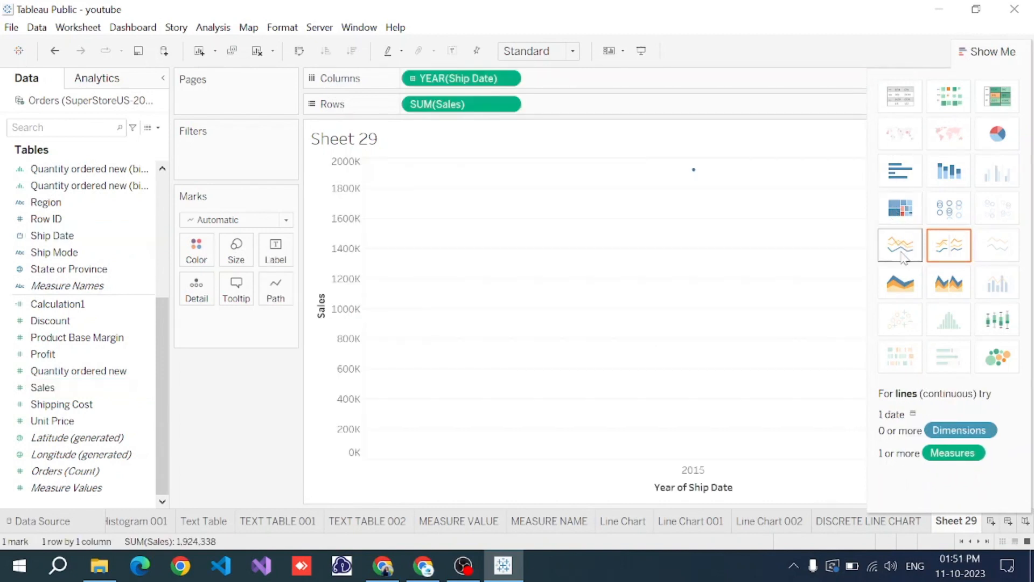
# Drill the continuous chart's Ship Date down to quarters and fit it to Entire View, with the chart suggestions hidden
pyautogui.click(413, 80)
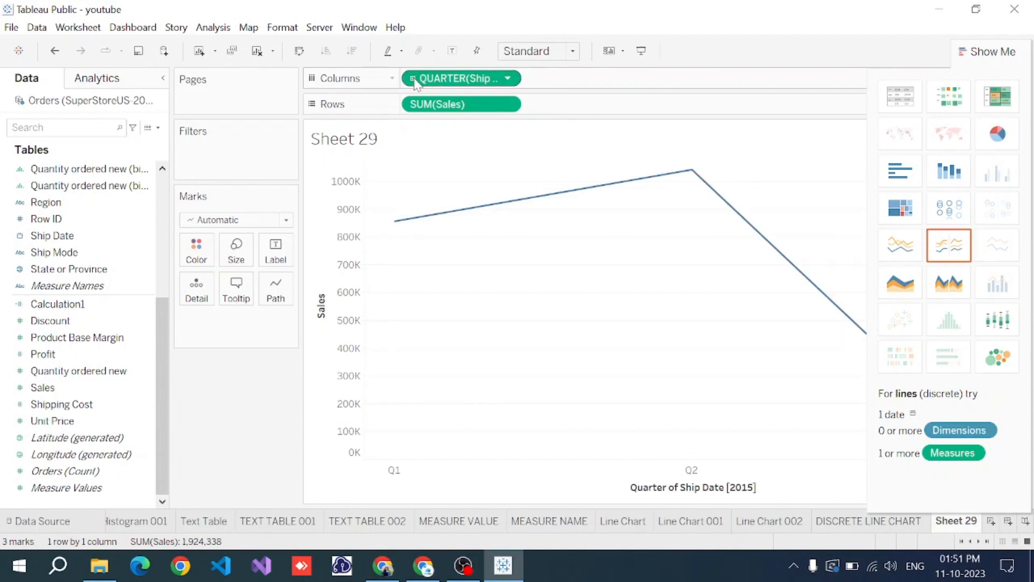
pyautogui.click(573, 51)
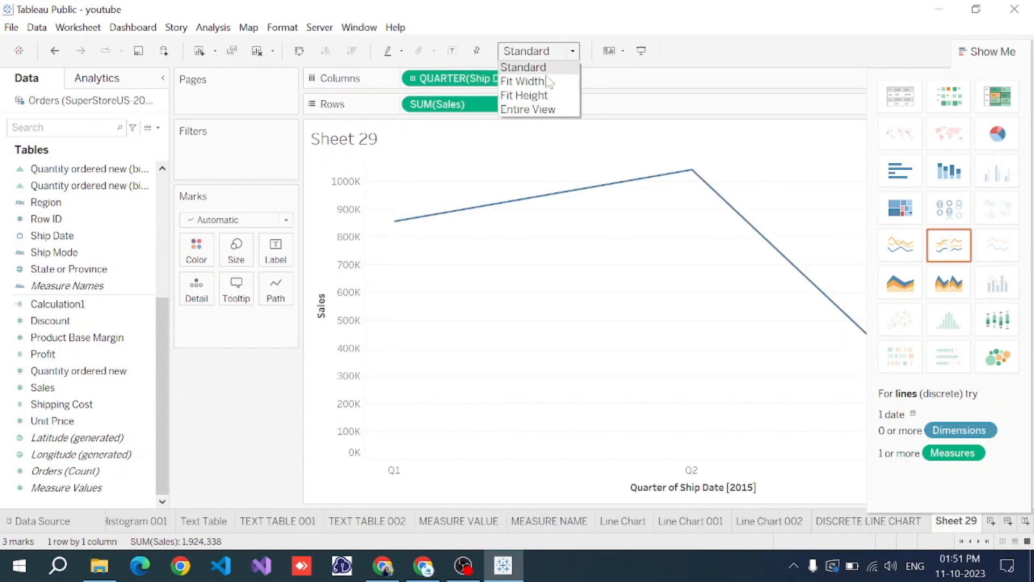
pyautogui.click(536, 109)
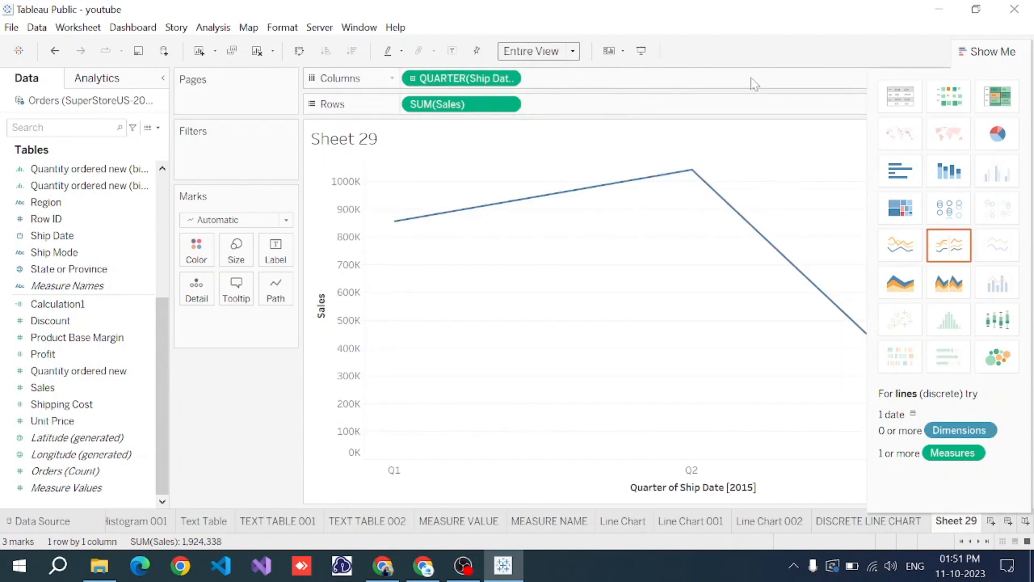
pyautogui.click(995, 61)
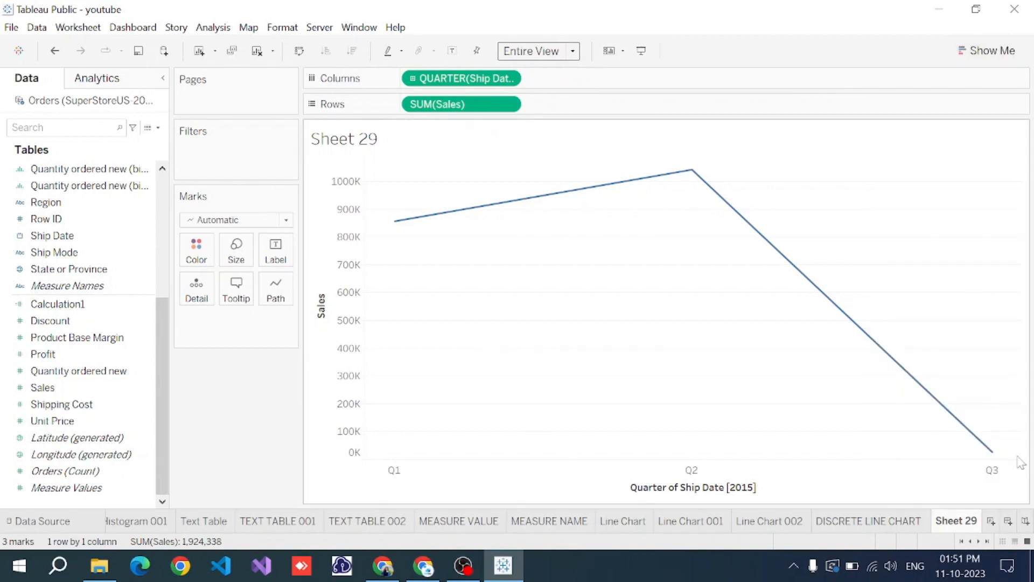
# Rename Sheet 29 as CONTINUOUS LINE CHART
pyautogui.doubleClick(954, 521)
pyautogui.write('C')
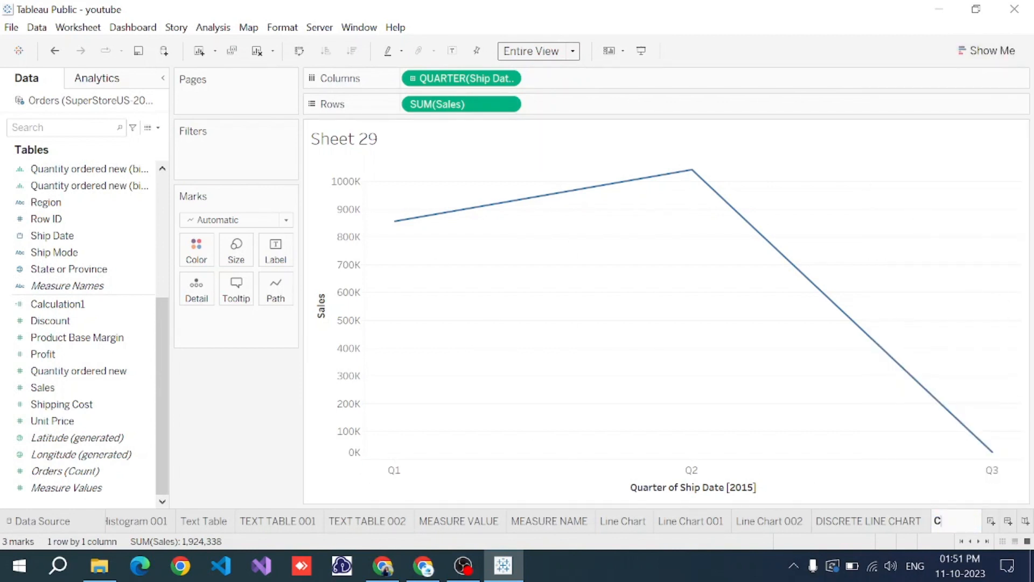
pyautogui.write('ONTINUOUS LINE CHART')
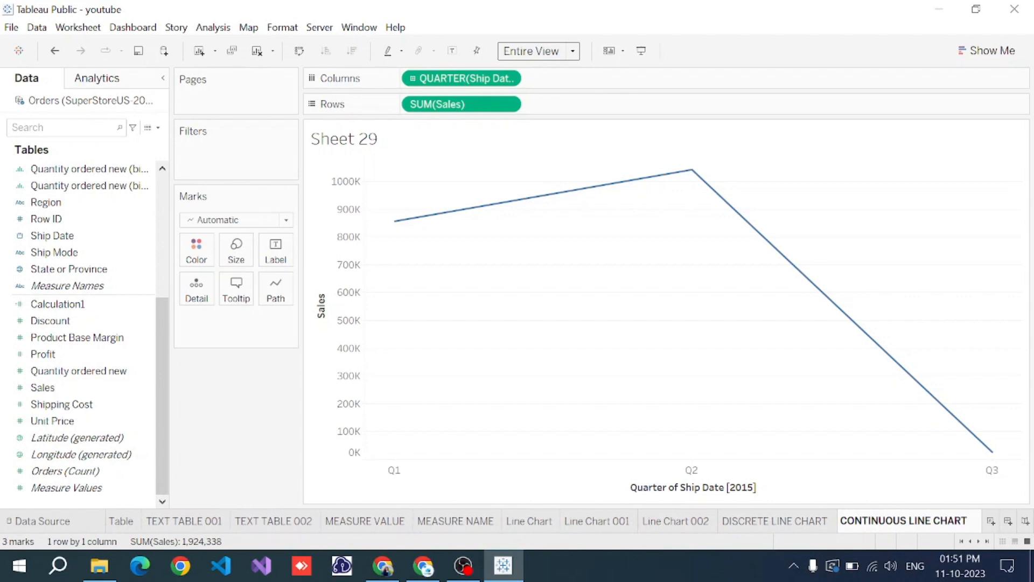
pyautogui.press('Return')
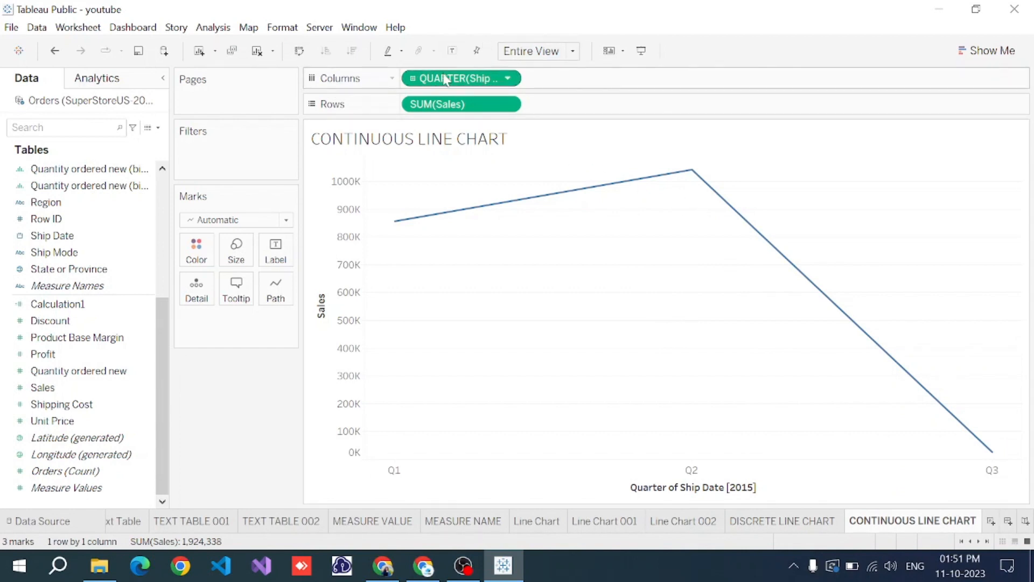
# Compare the Ship Date fields in Columns on the discrete and continuous line chart sheets
pyautogui.click(771, 520)
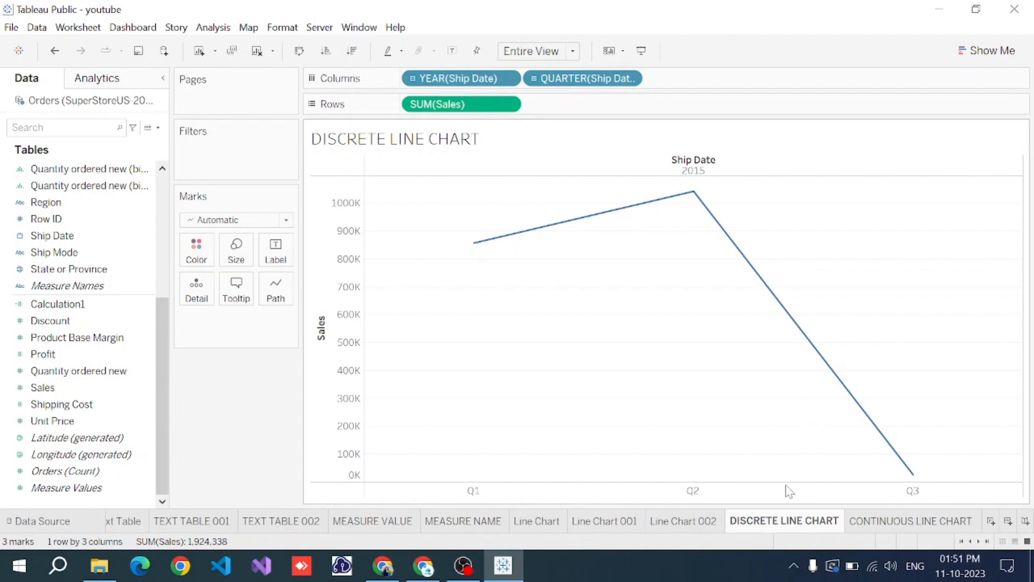
pyautogui.click(883, 522)
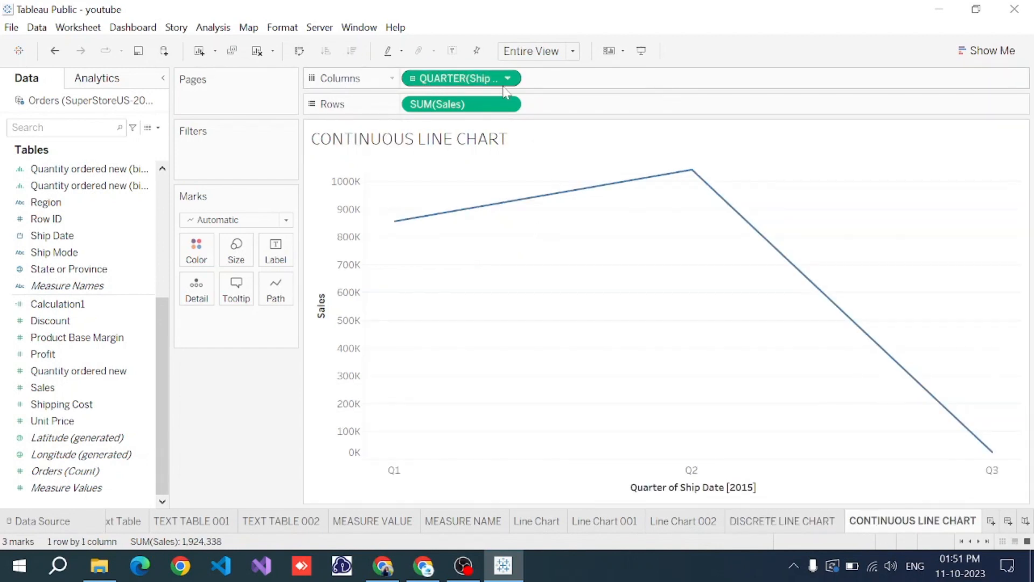
# Expand the quarter of Ship Date on the DISCRETE LINE CHART sheet to add the month level
pyautogui.click(750, 522)
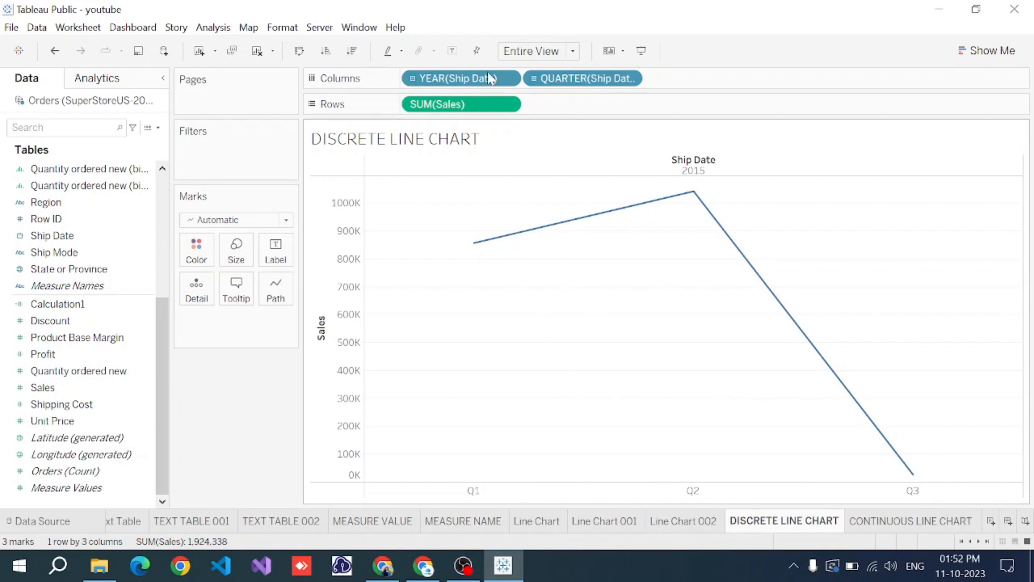
pyautogui.click(533, 80)
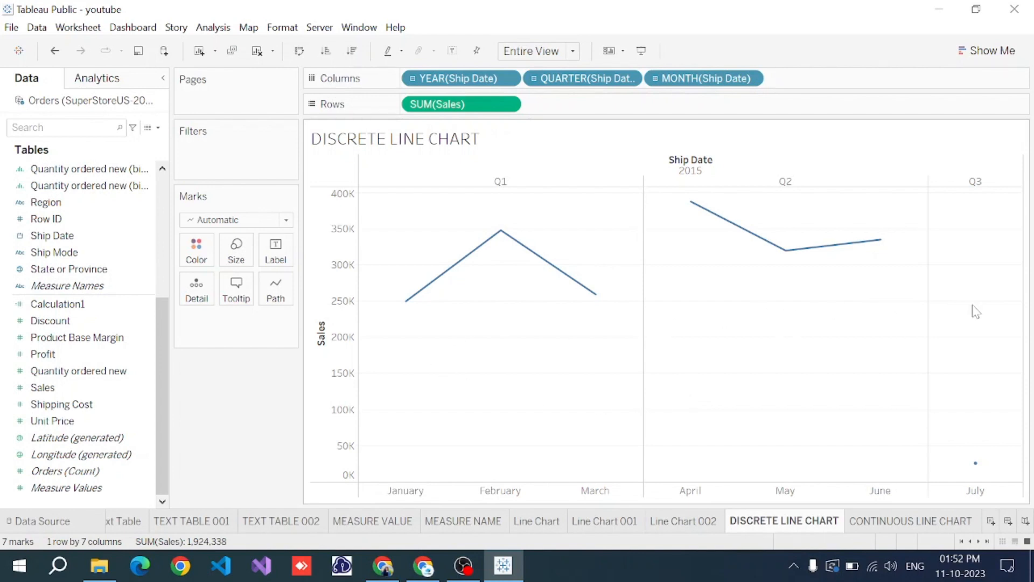
# Drill the CONTINUOUS LINE CHART sheet down to months of Ship Date and show its mark labels
pyautogui.click(874, 526)
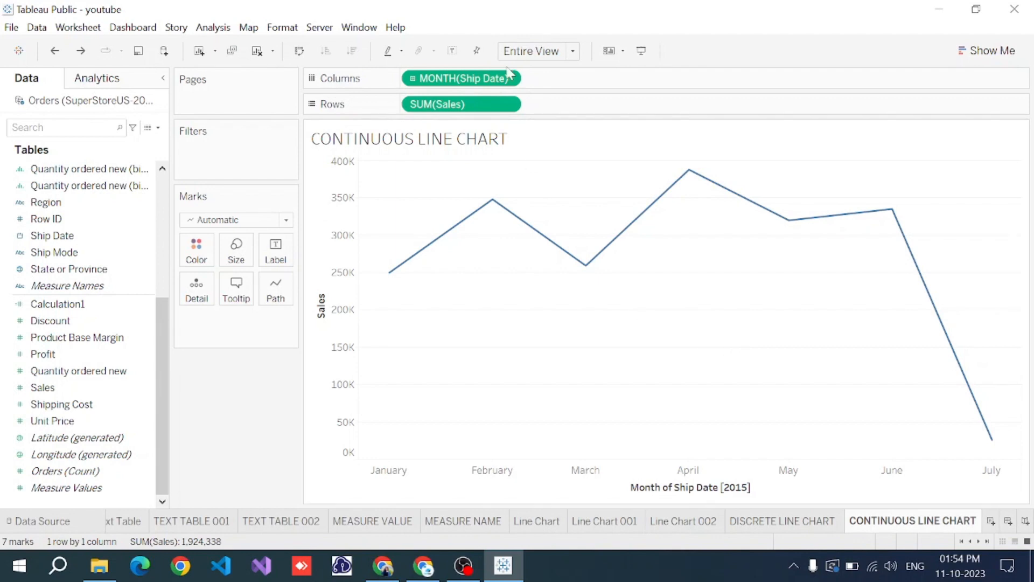
pyautogui.click(457, 54)
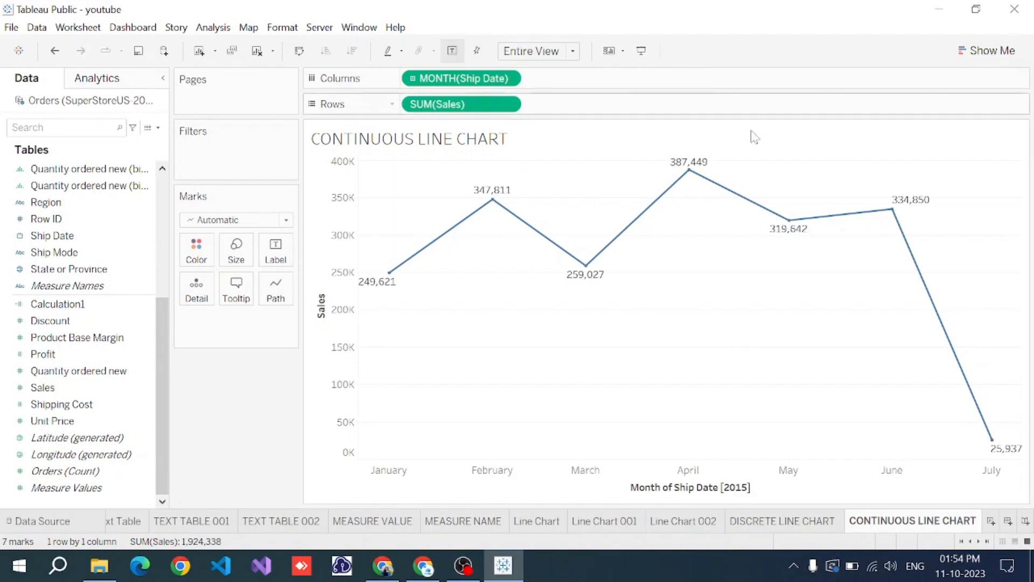
# Show mark labels on the DISCRETE LINE CHART sheet and inspect the January data point's details
pyautogui.click(762, 522)
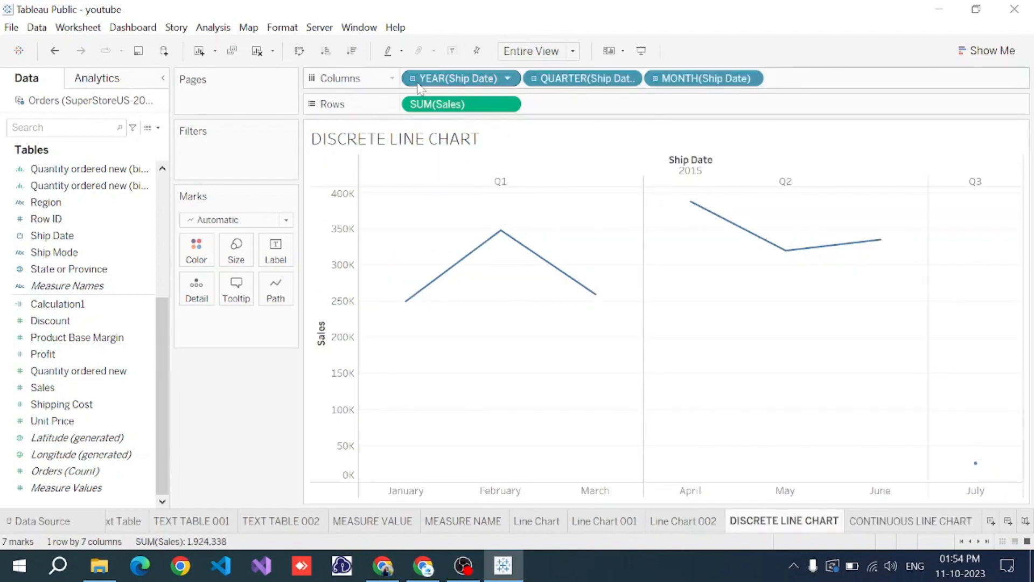
pyautogui.click(452, 51)
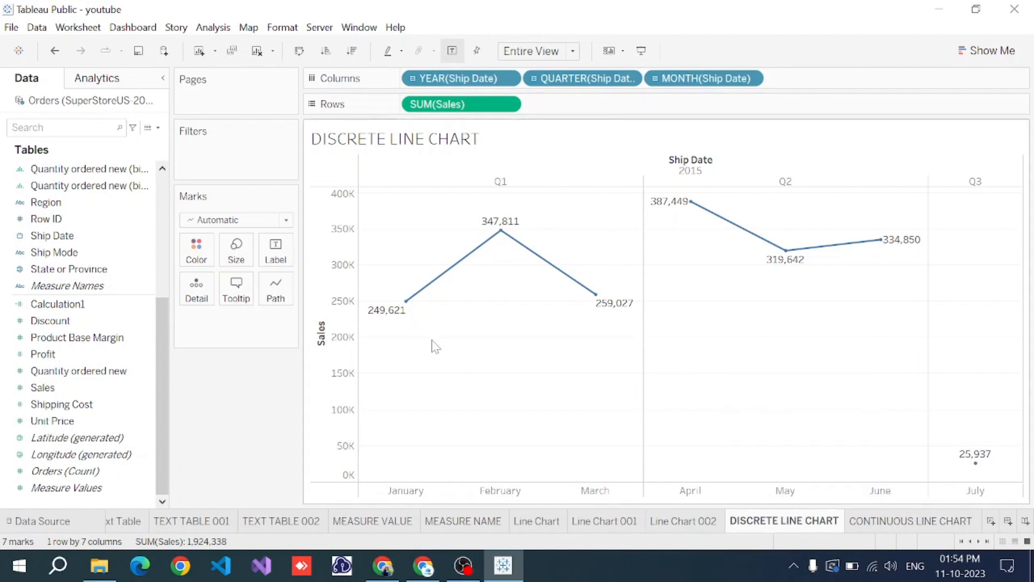
pyautogui.moveTo(407, 304)
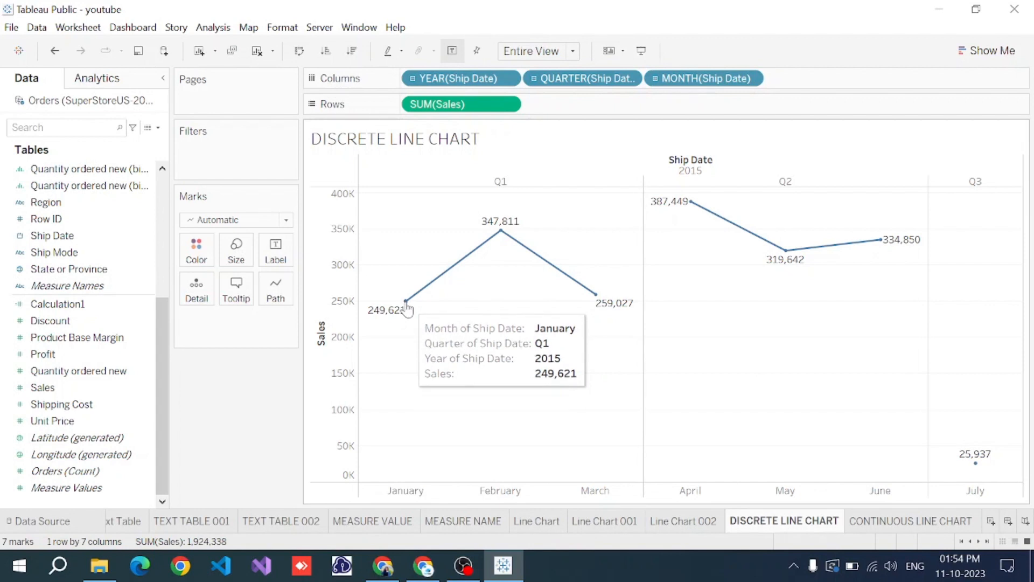
# Compare how the monthly Sales lines run across quarters on the CONTINUOUS LINE CHART and DISCRETE LINE CHART sheets
pyautogui.click(915, 521)
pyautogui.moveTo(390, 279)
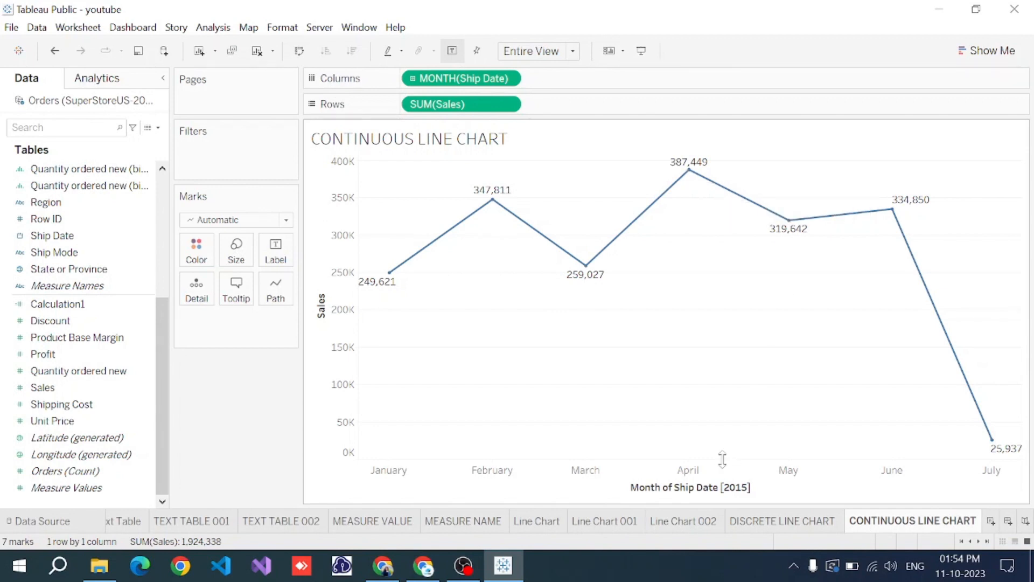
pyautogui.click(776, 522)
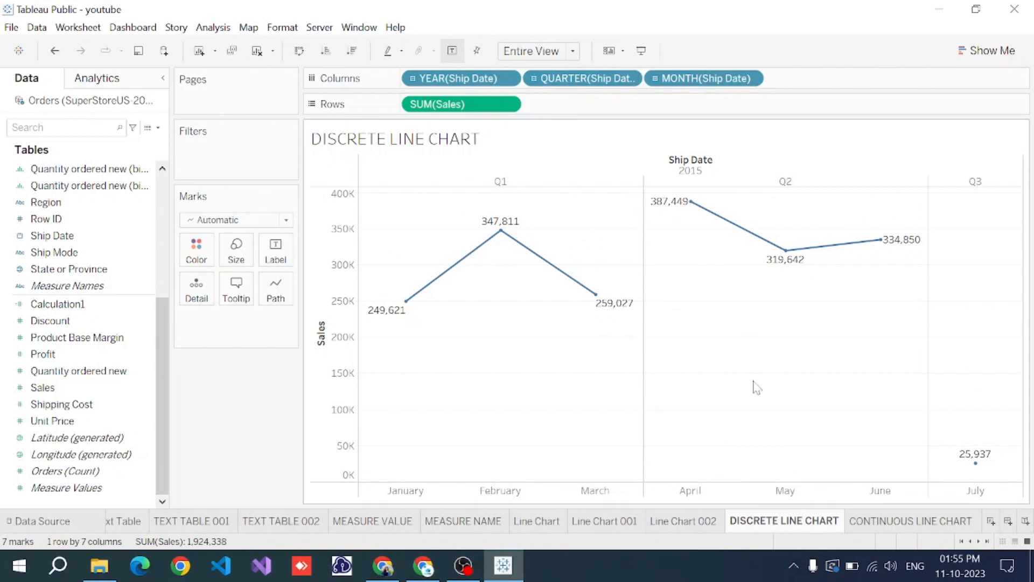
pyautogui.moveTo(690, 207)
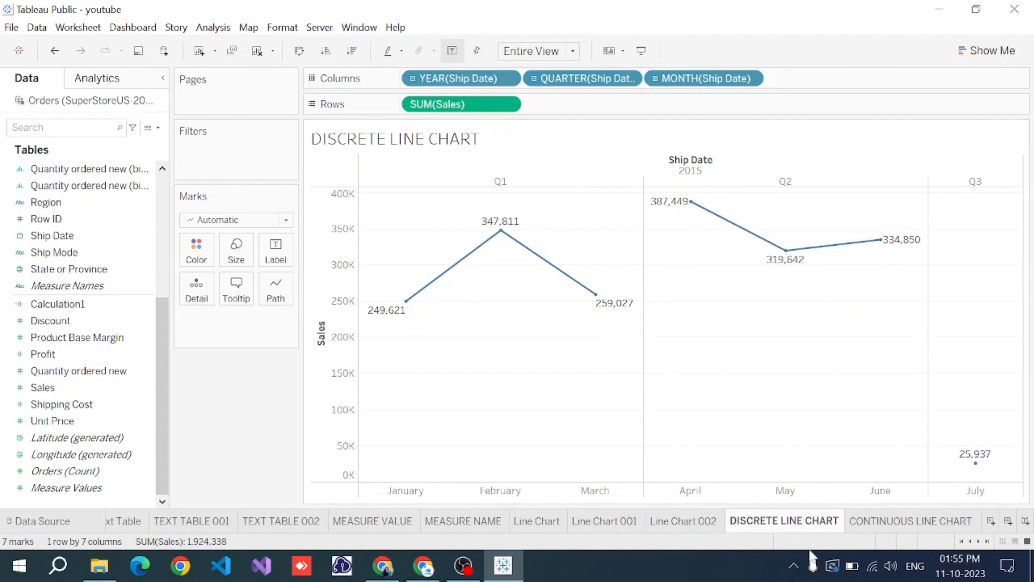
pyautogui.click(889, 525)
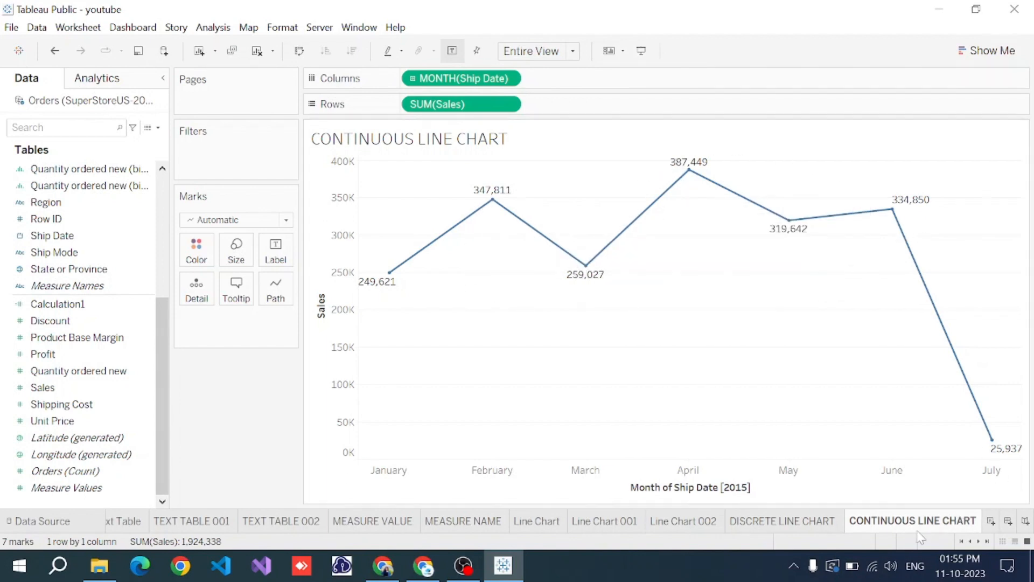
pyautogui.click(779, 519)
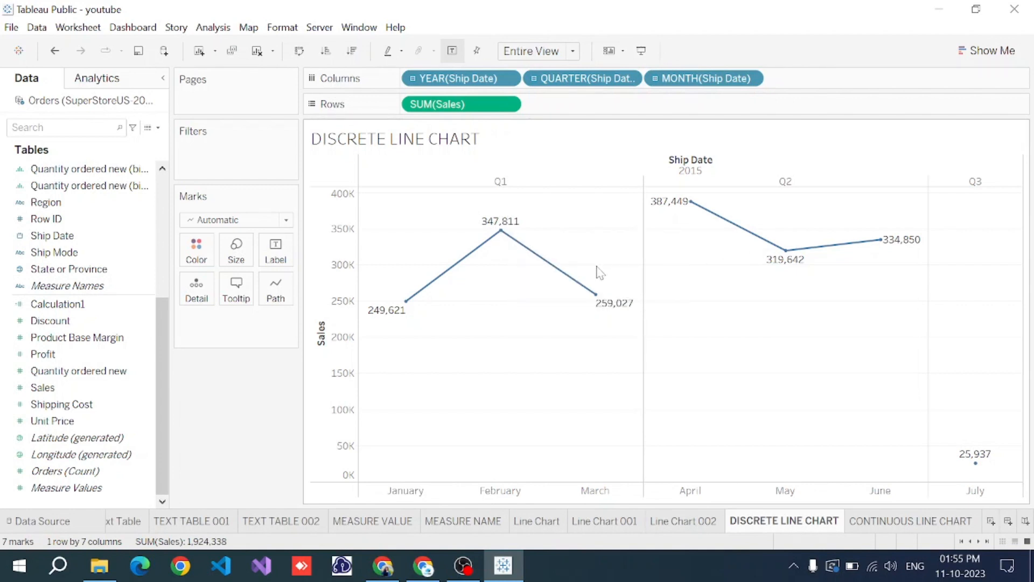
pyautogui.moveTo(801, 250)
pyautogui.click(889, 521)
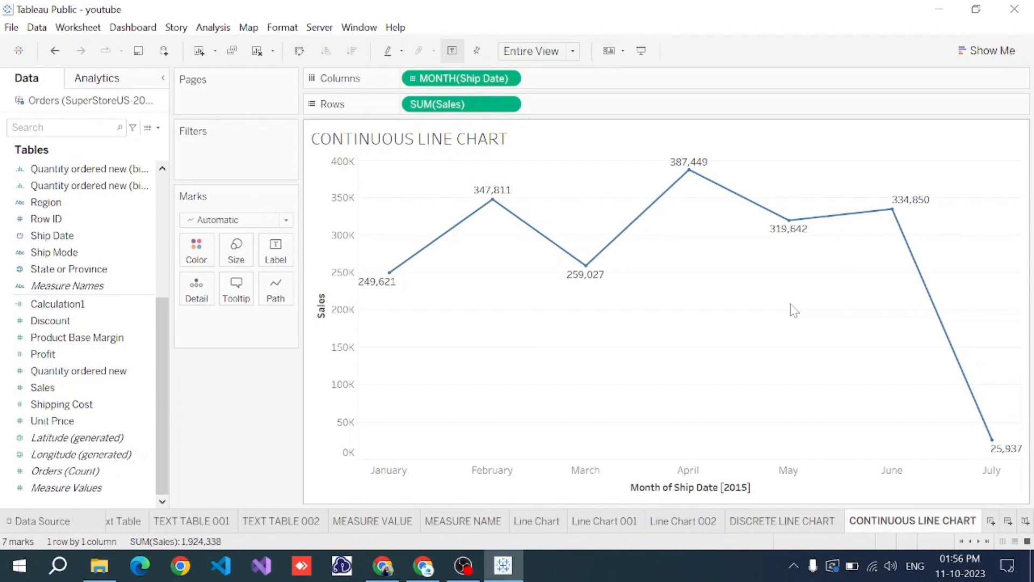
# Color the Sales lines by Region on the DISCRETE LINE CHART sheet
pyautogui.click(776, 520)
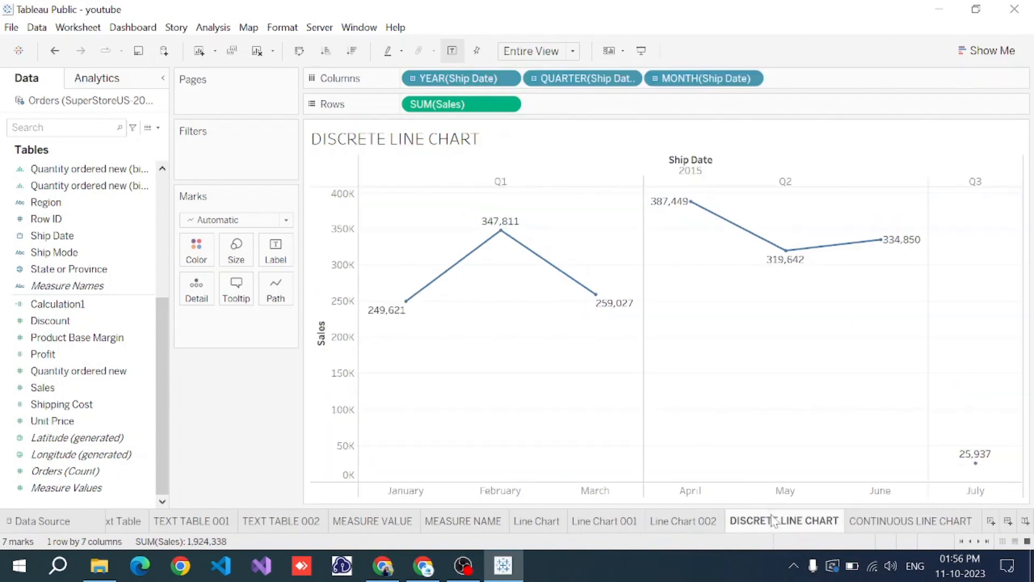
pyautogui.click(70, 252)
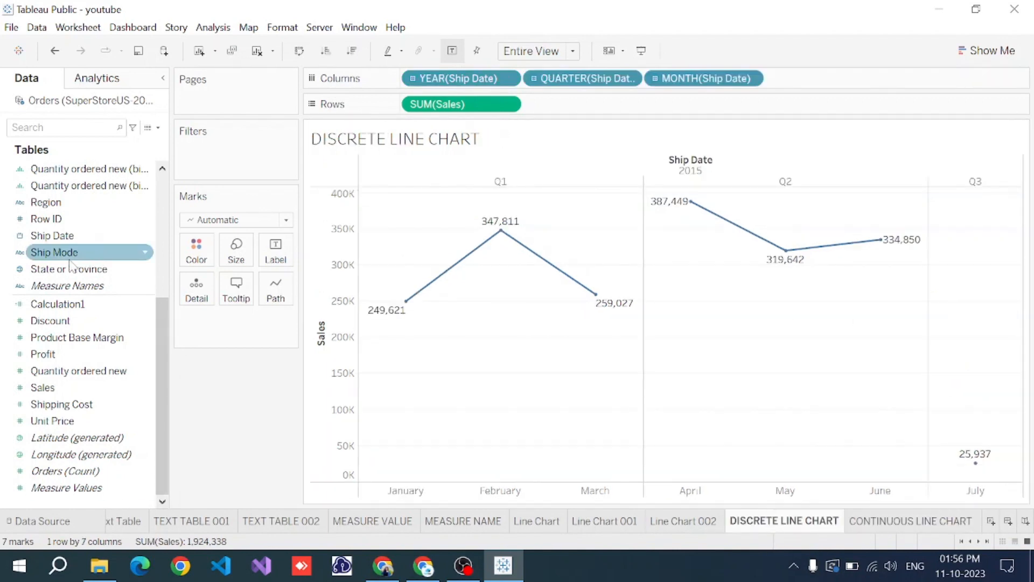
pyautogui.click(51, 203)
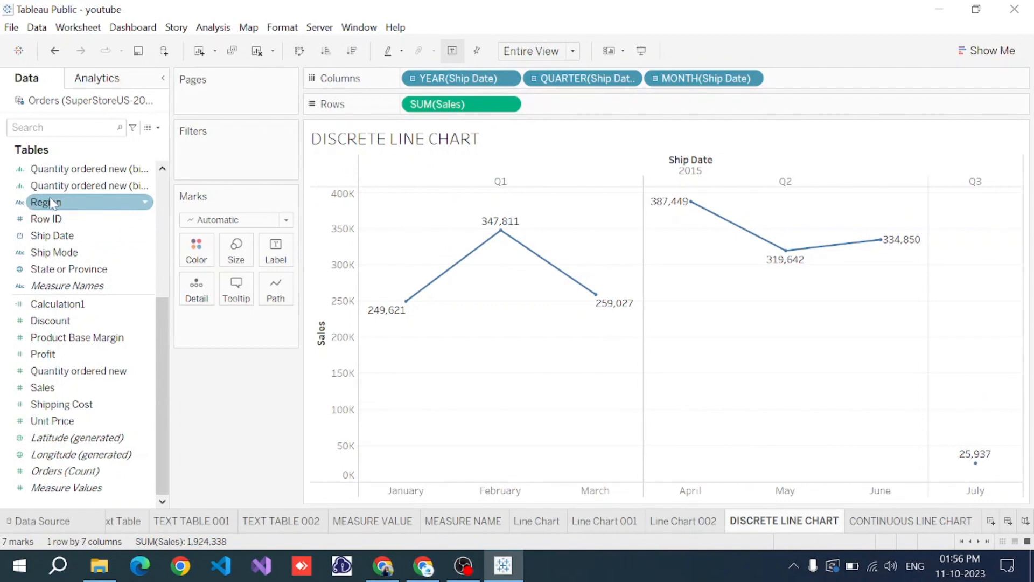
pyautogui.moveTo(51, 203); pyautogui.dragTo(190, 251)
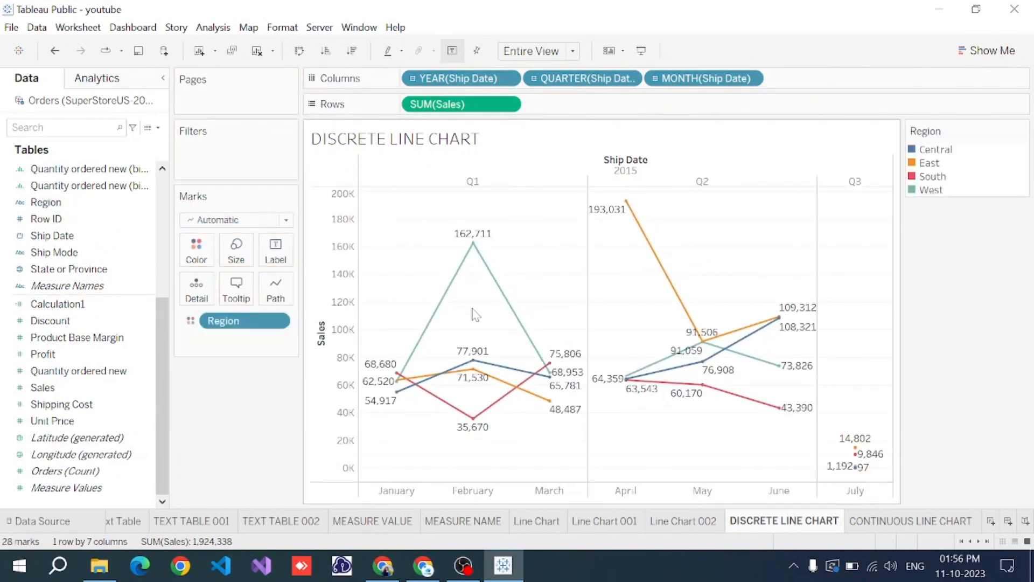
# Inspect the February and April peaks, highlight the Central and East lines in turn, and clear the highlight
pyautogui.moveTo(492, 274)
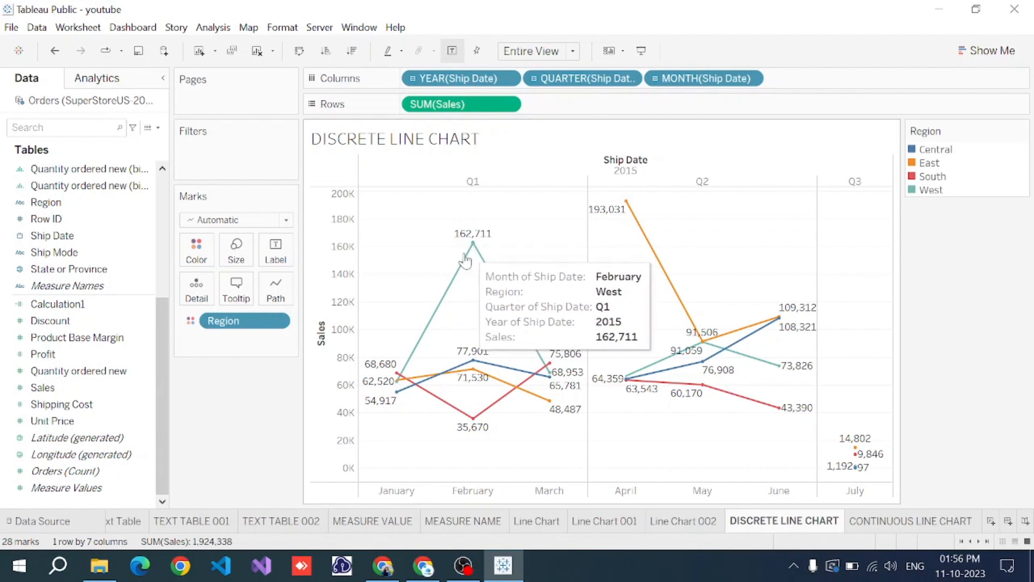
pyautogui.moveTo(625, 205)
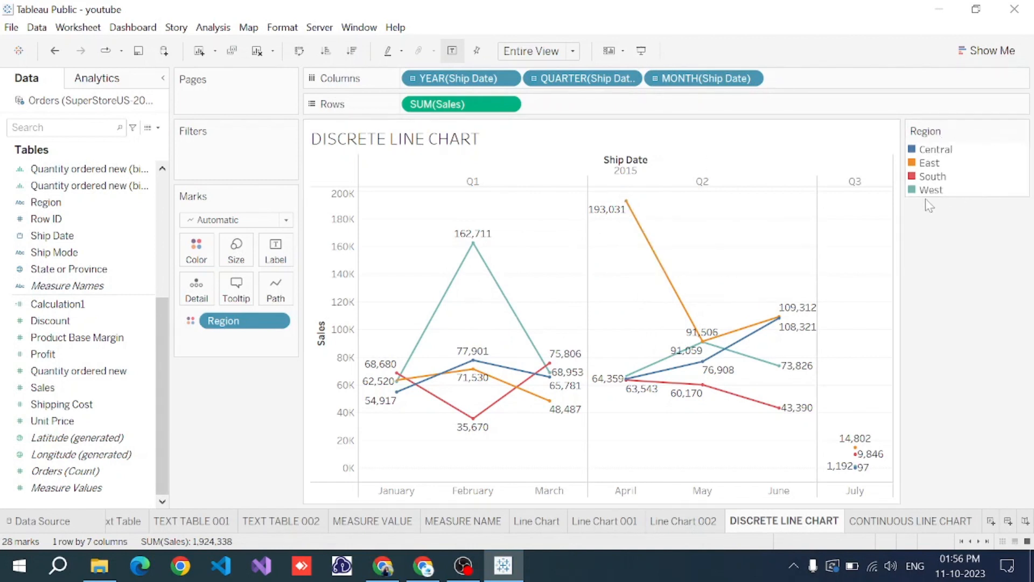
pyautogui.click(939, 151)
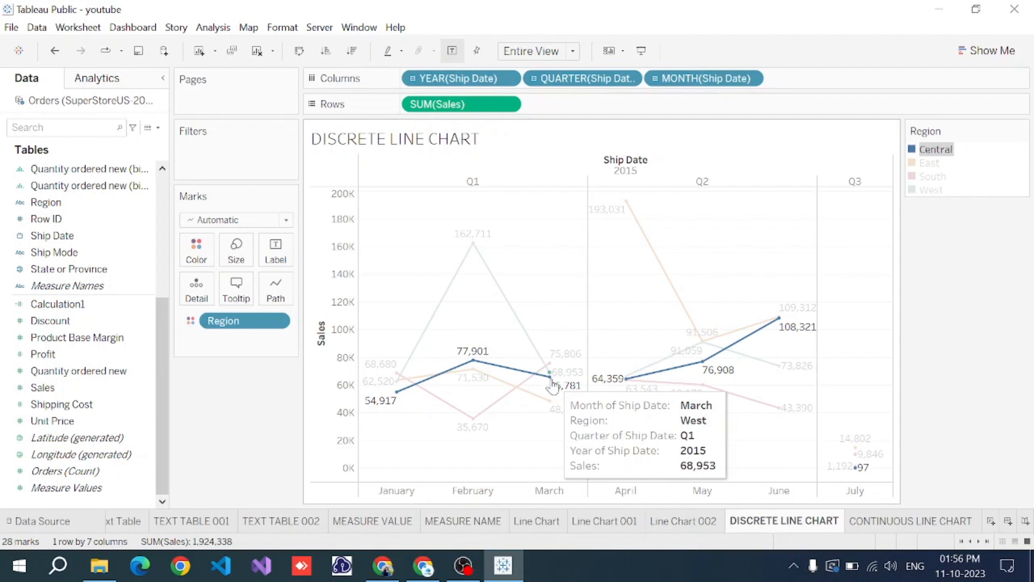
pyautogui.click(930, 163)
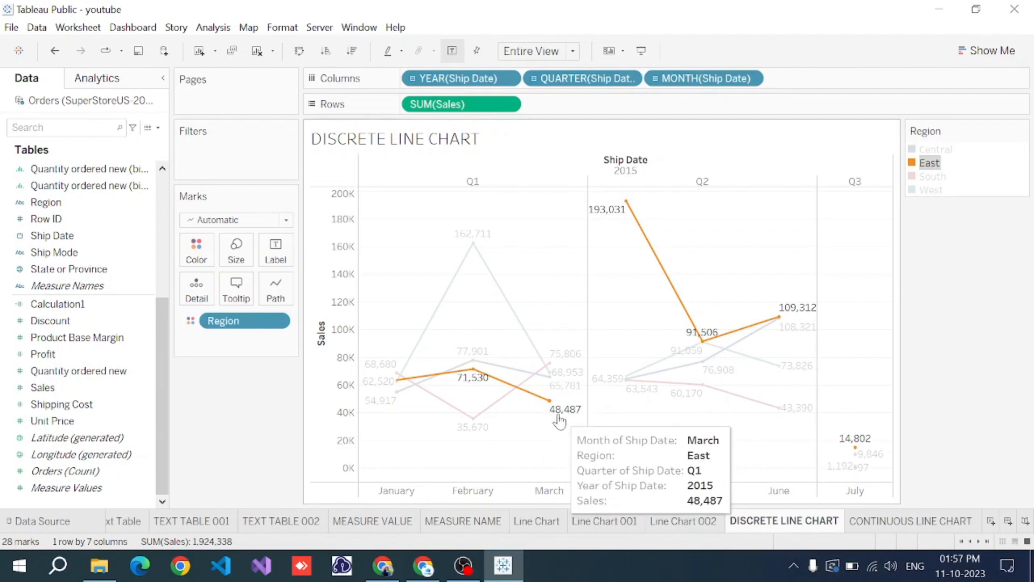
pyautogui.click(969, 279)
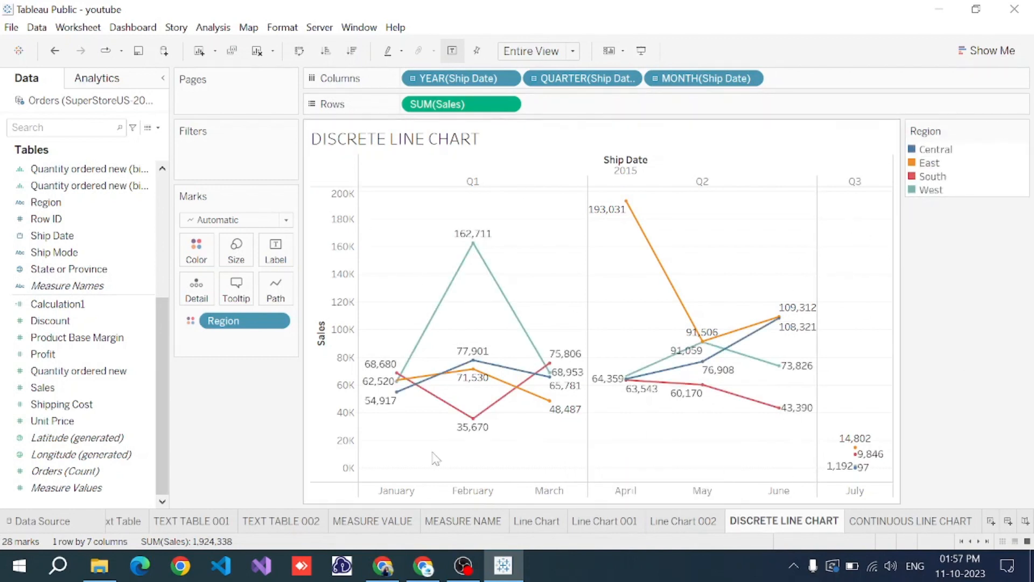
# Color the Sales line by Region on the CONTINUOUS LINE CHART sheet
pyautogui.click(884, 522)
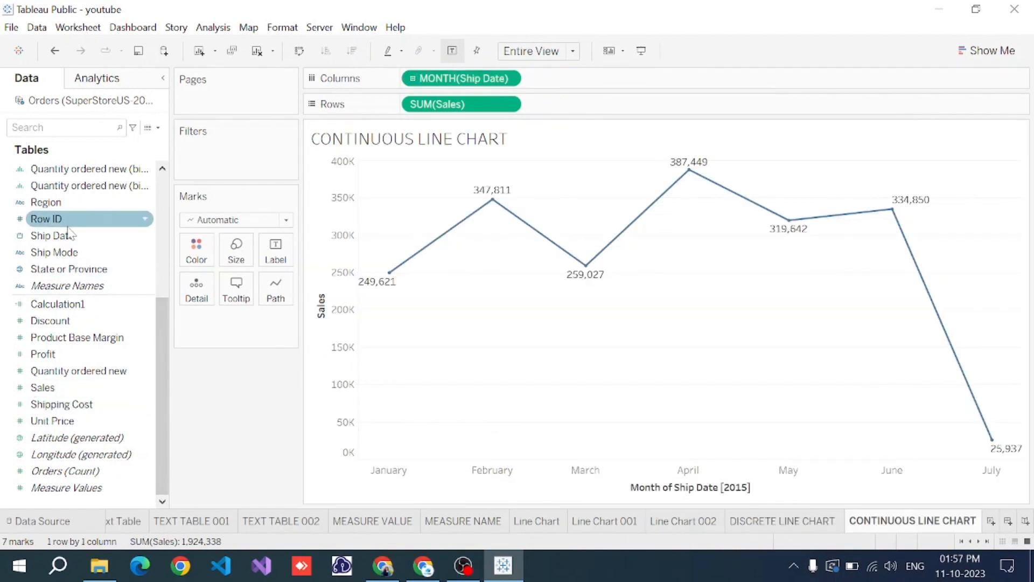
pyautogui.moveTo(60, 203); pyautogui.dragTo(196, 249)
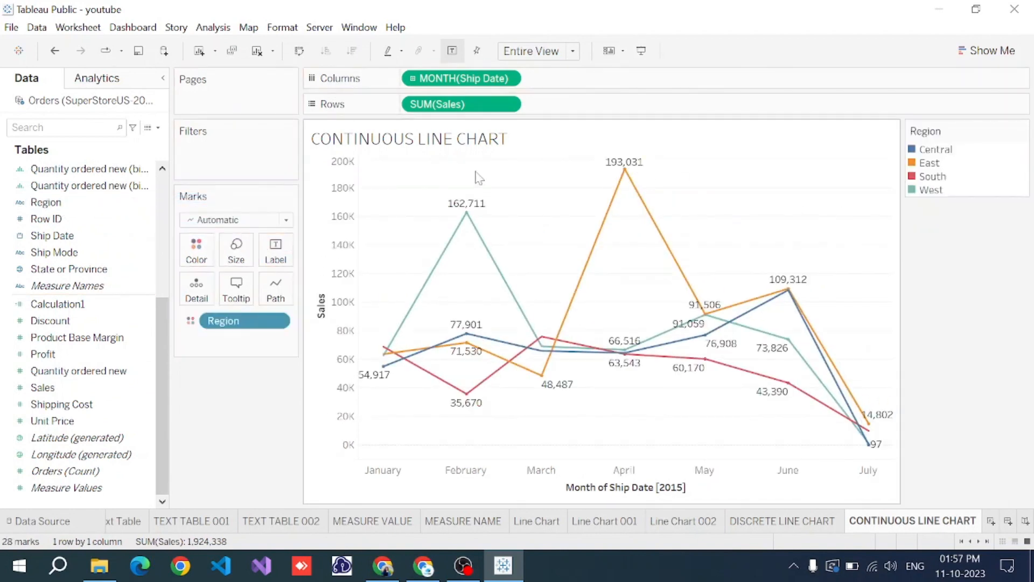
# Highlight the Central region's line on the continuous chart and inspect its monthly data points from January to July
pyautogui.click(936, 149)
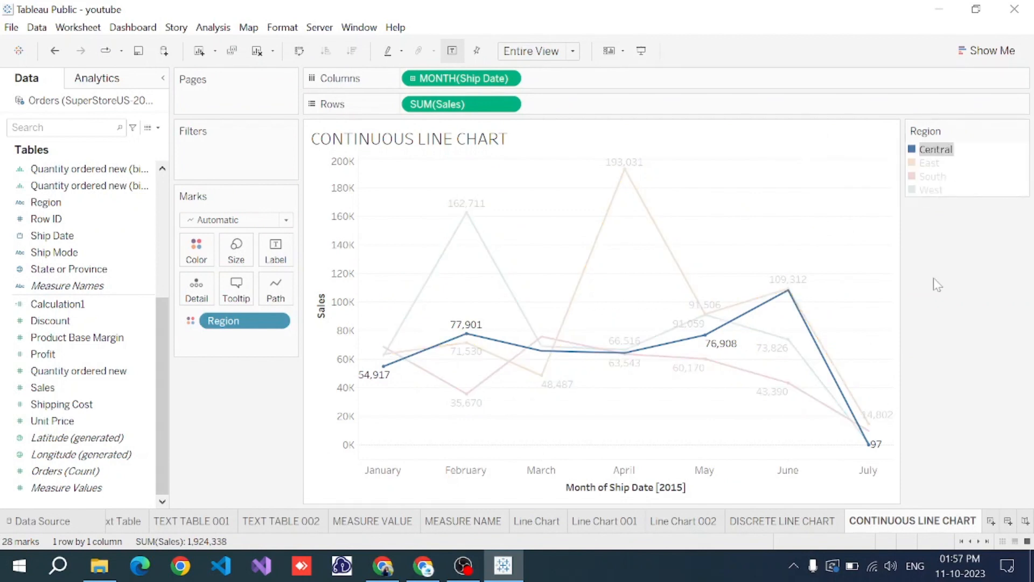
pyautogui.click(933, 277)
pyautogui.click(938, 151)
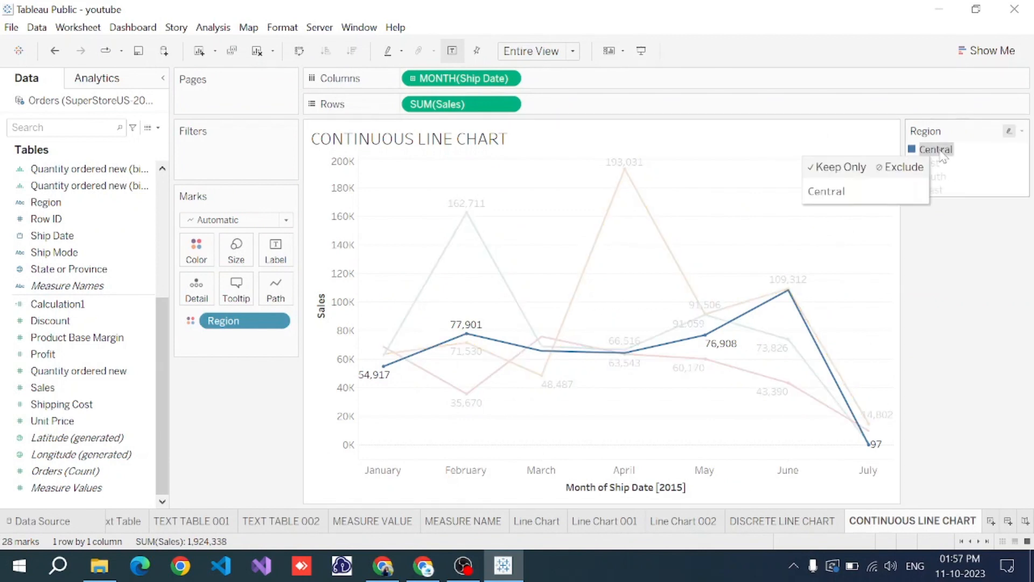
pyautogui.moveTo(384, 368)
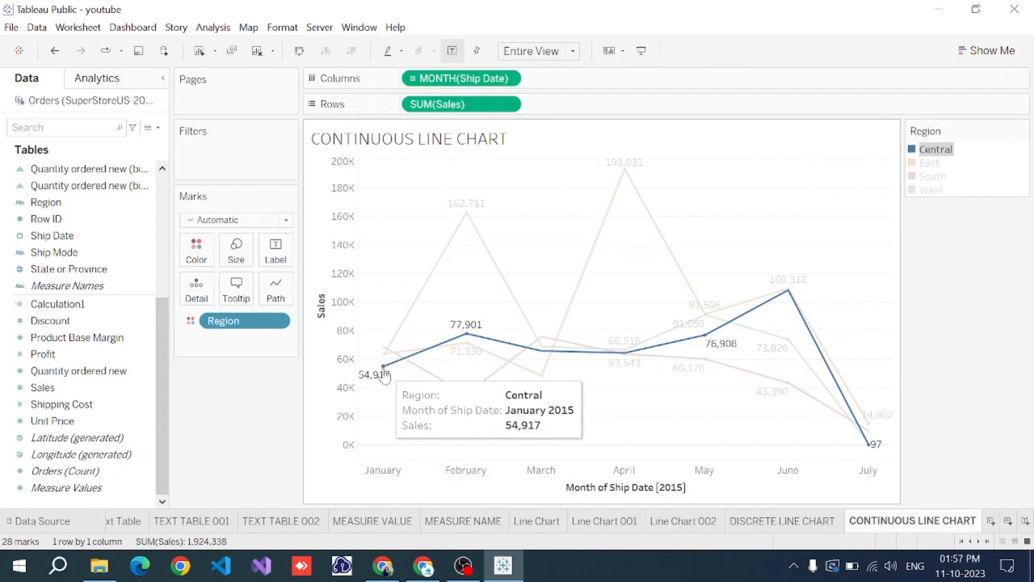
pyautogui.moveTo(468, 334)
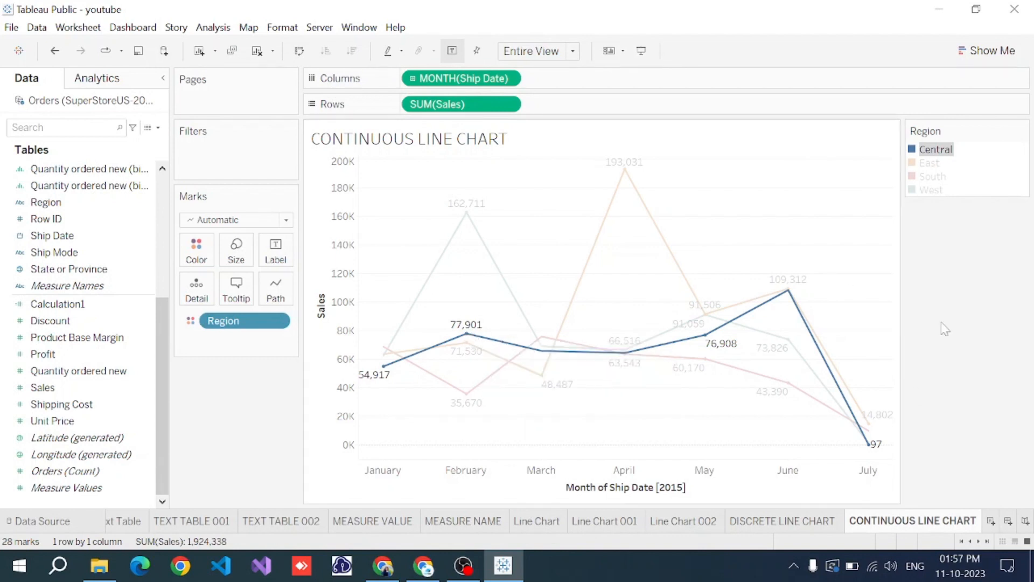
pyautogui.moveTo(869, 447)
# Inspect the March point on the CONTINUOUS LINE CHART sheet and compare the line with the DISCRETE LINE CHART sheet
pyautogui.moveTo(879, 529)
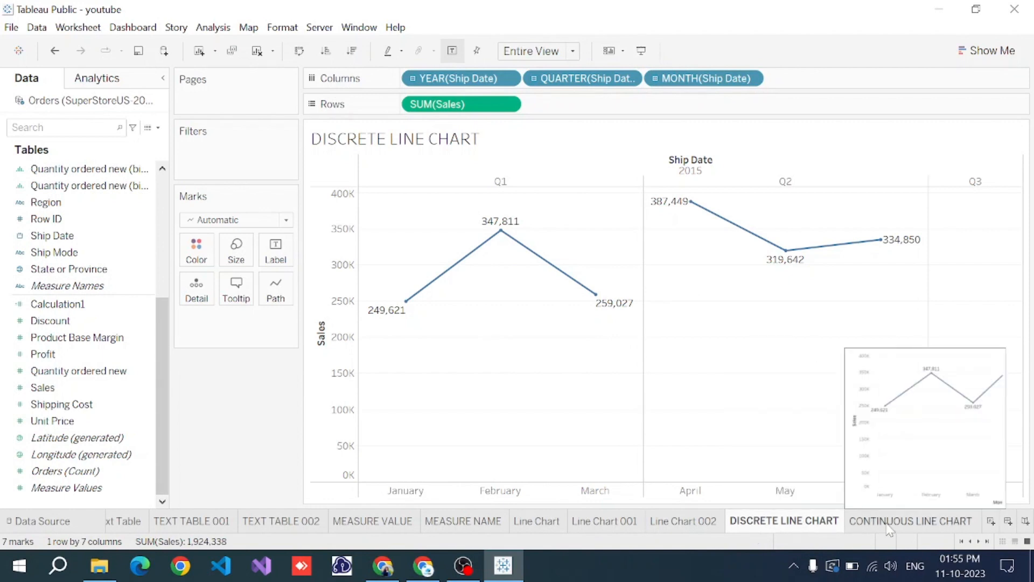
pyautogui.click(860, 527)
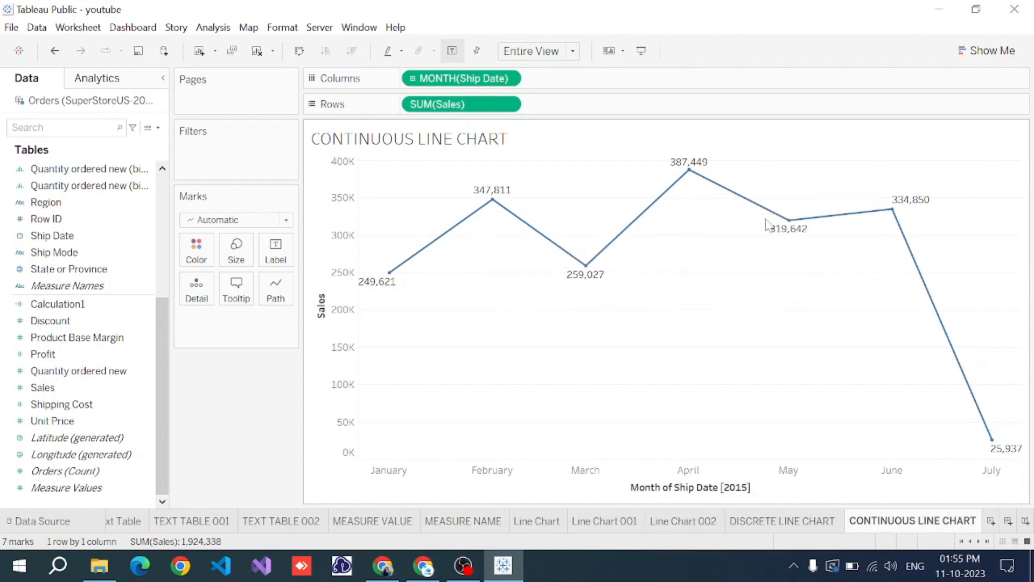
pyautogui.moveTo(605, 260)
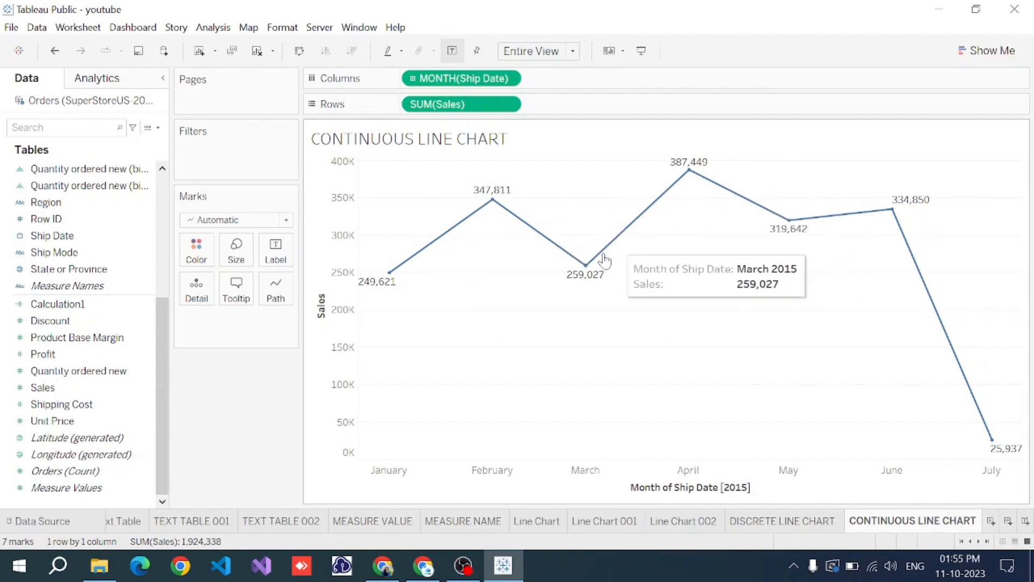
pyautogui.click(784, 518)
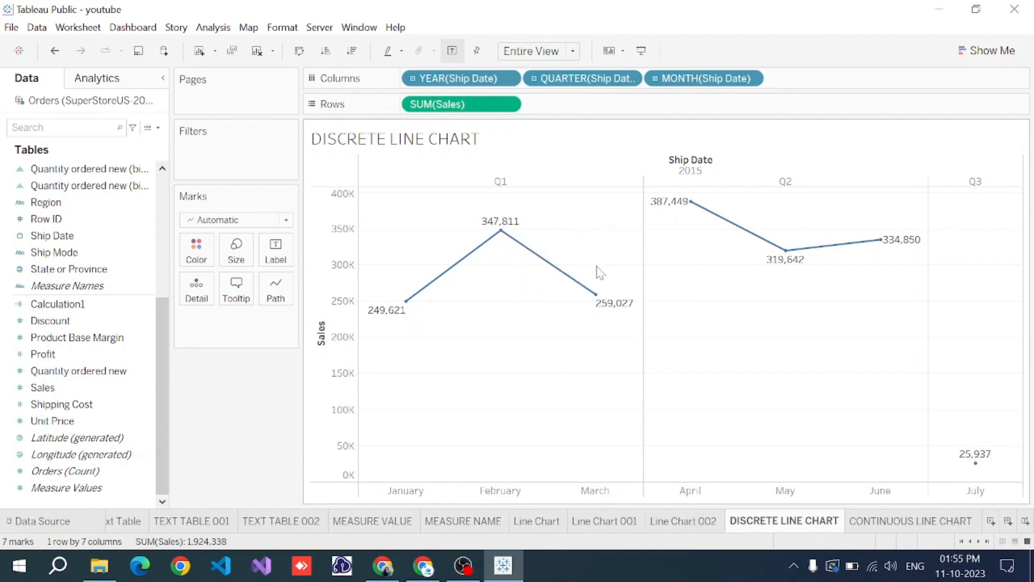
pyautogui.moveTo(801, 251)
pyautogui.click(889, 522)
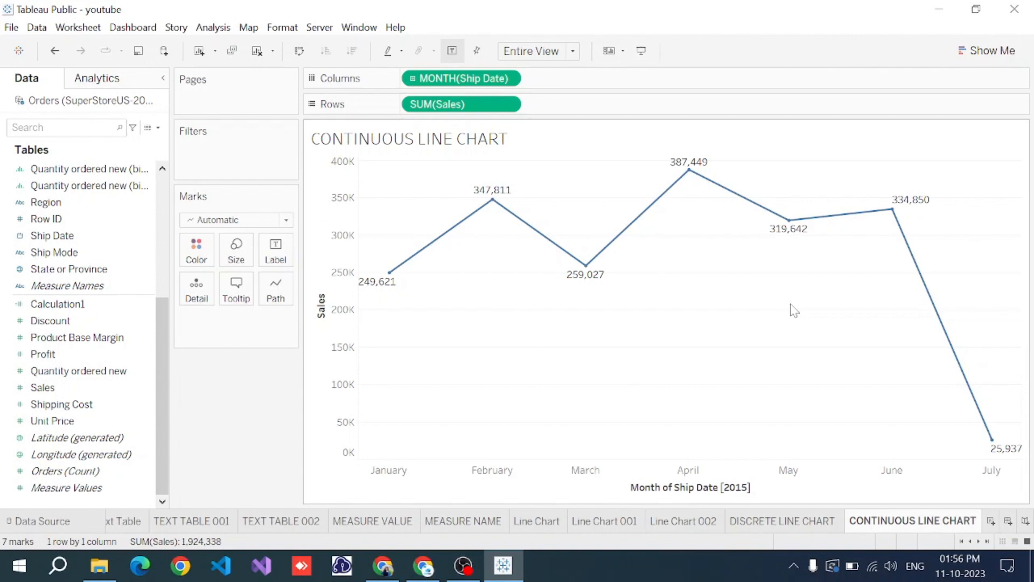
# Split the monthly Sales lines on the DISCRETE LINE CHART sheet into one color per Region
pyautogui.click(775, 521)
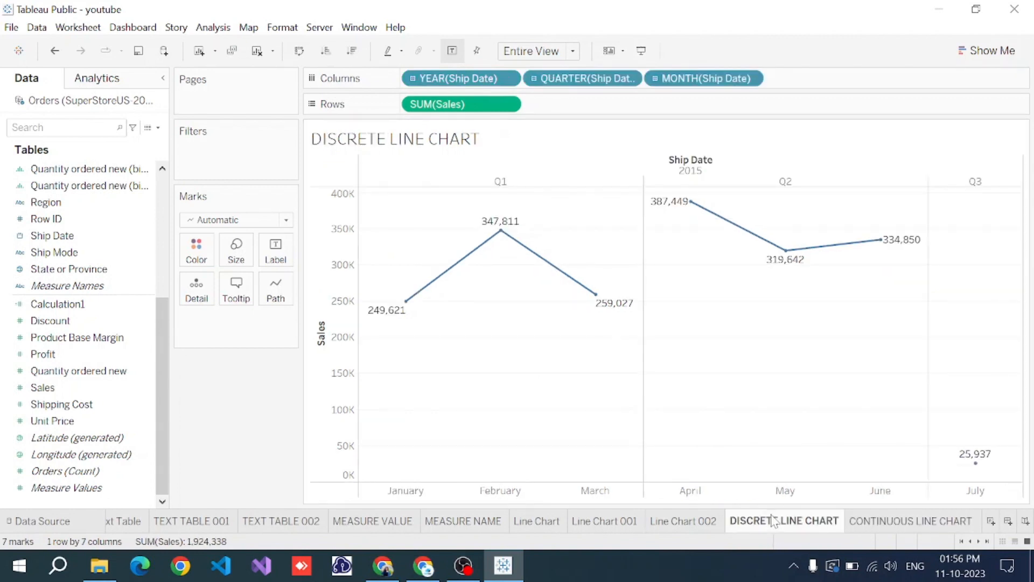
pyautogui.click(69, 252)
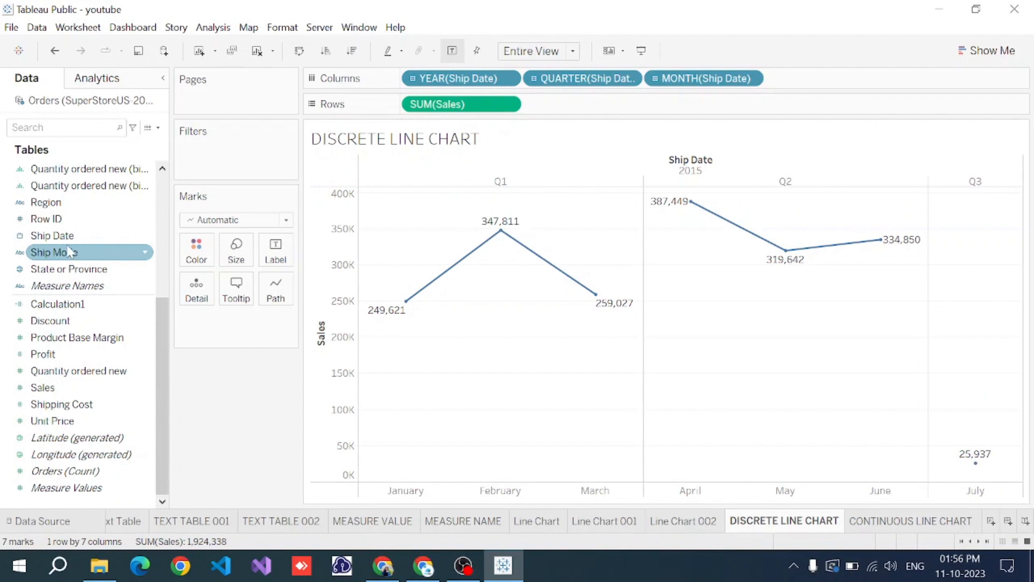
pyautogui.click(51, 203)
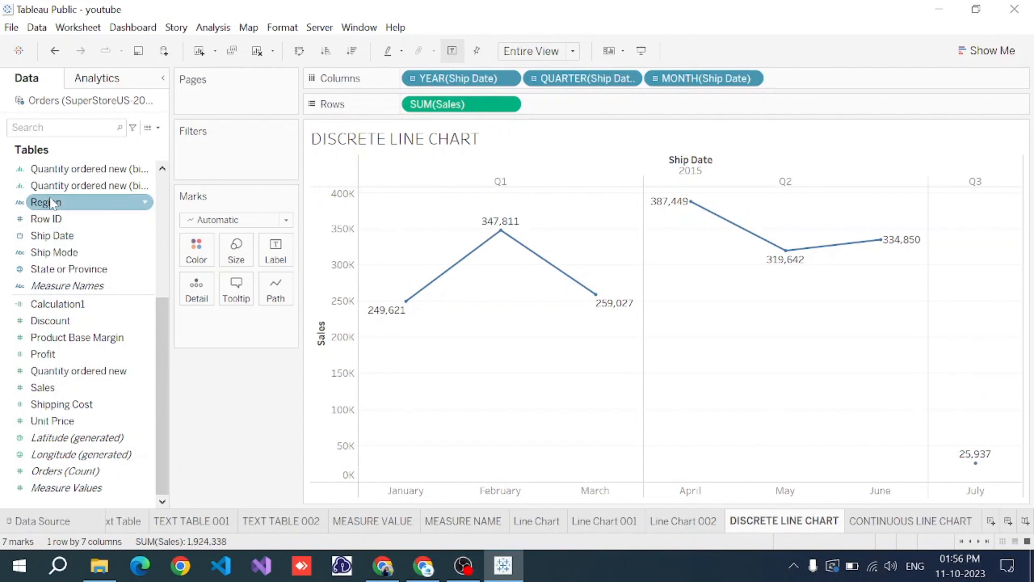
pyautogui.moveTo(51, 203); pyautogui.dragTo(190, 248)
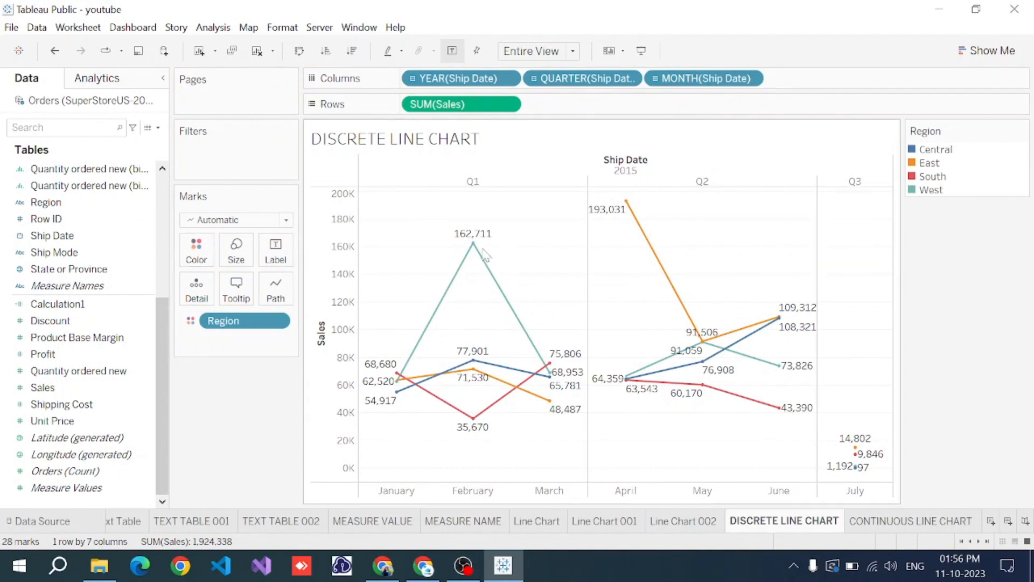
# Highlight the Central region's line on the DISCRETE LINE CHART sheet and inspect its monthly points from January to March
pyautogui.moveTo(474, 247)
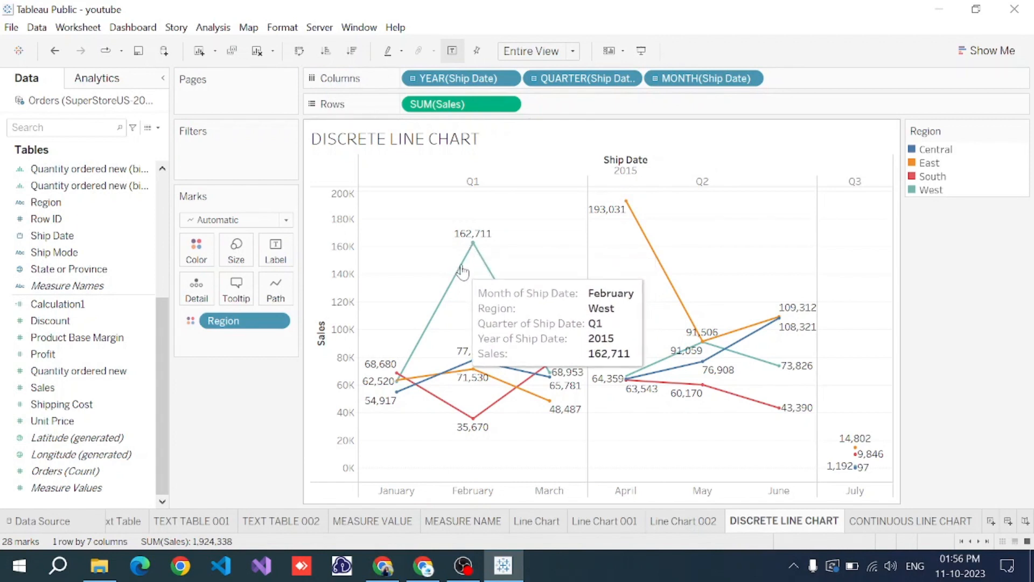
pyautogui.moveTo(625, 205)
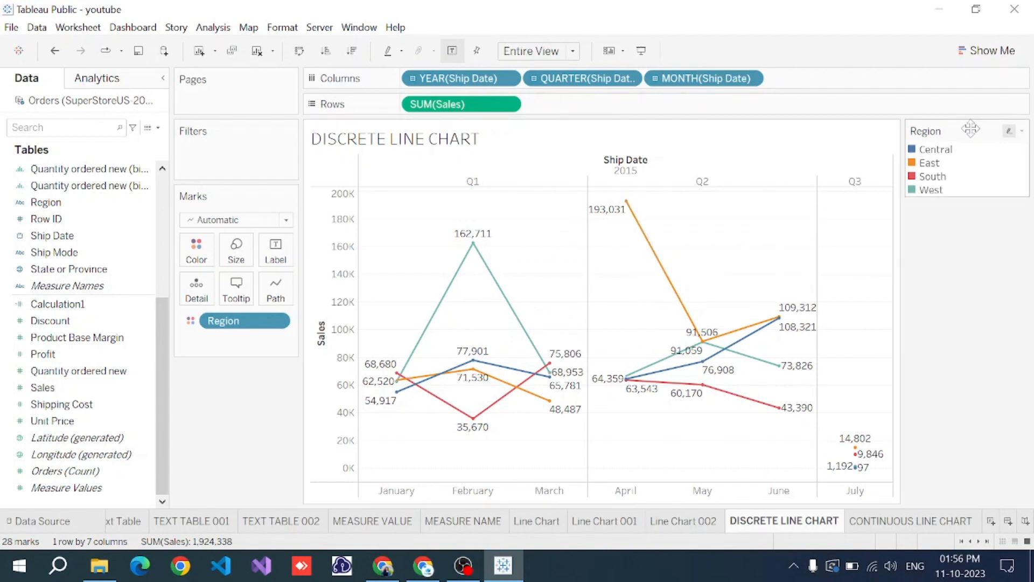
pyautogui.click(941, 152)
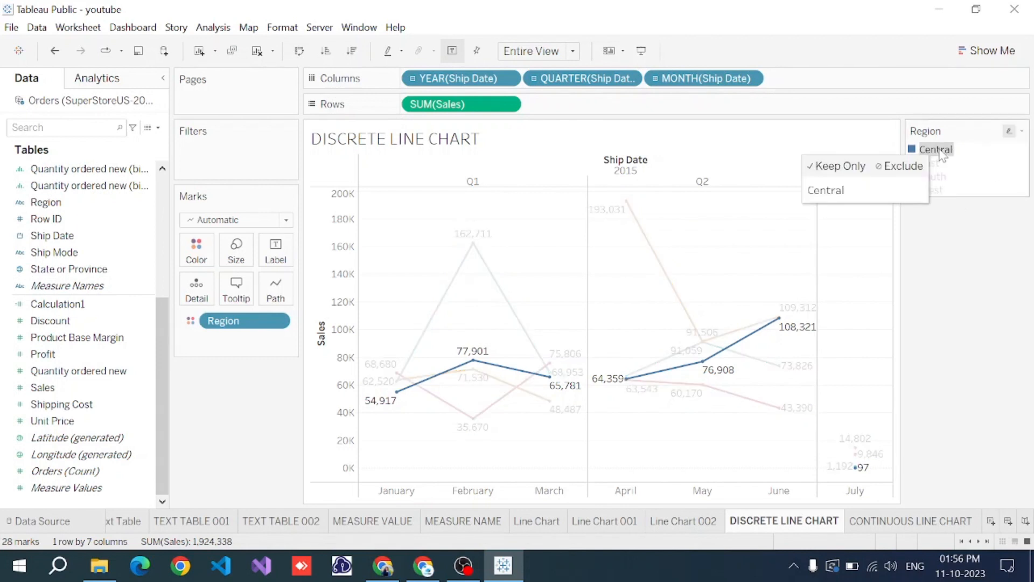
pyautogui.moveTo(404, 399)
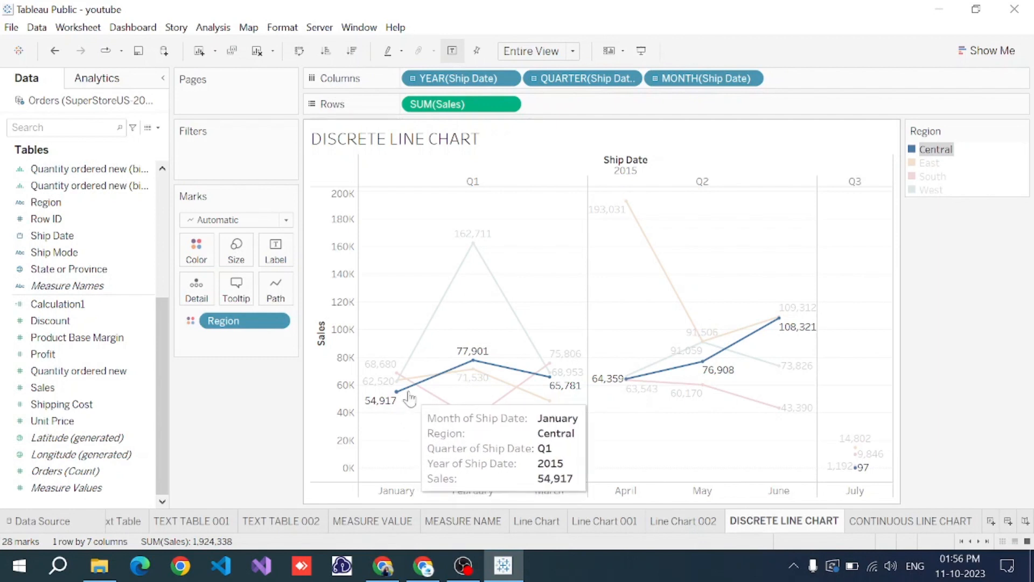
pyautogui.moveTo(470, 365)
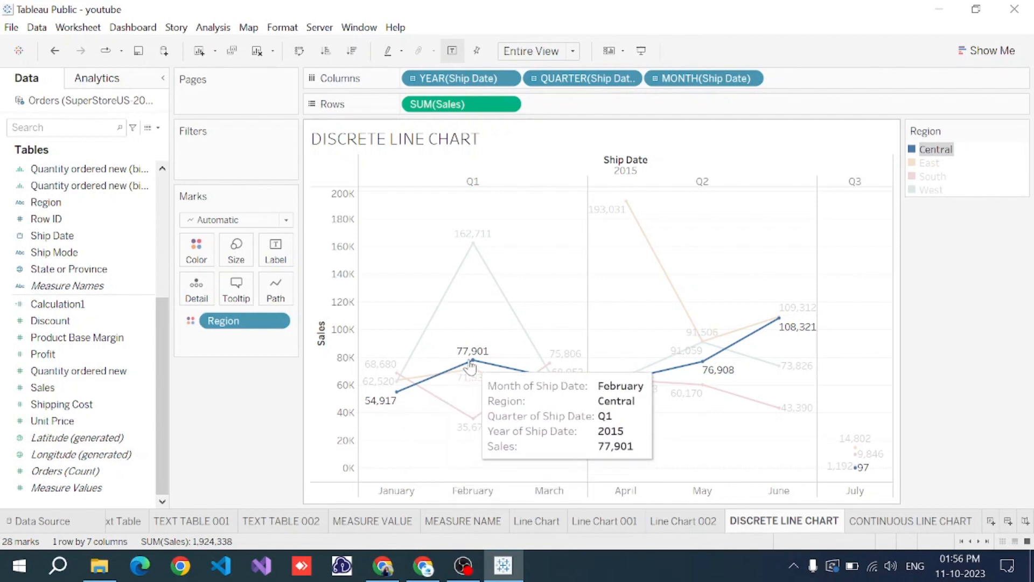
pyautogui.moveTo(550, 382)
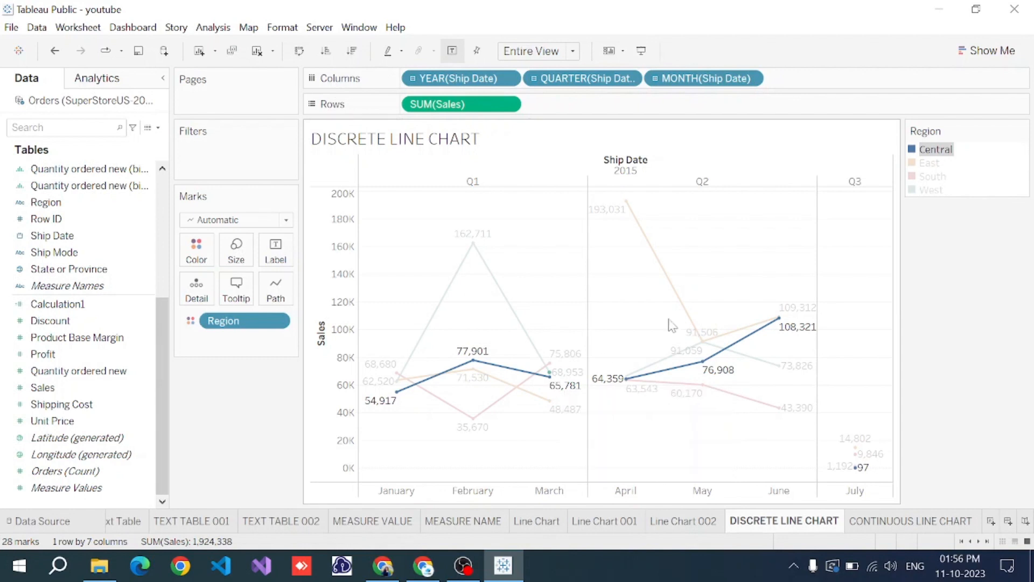
# Highlight the East region's line on the discrete chart, inspect its February and March points, and clear the highlight
pyautogui.click(931, 164)
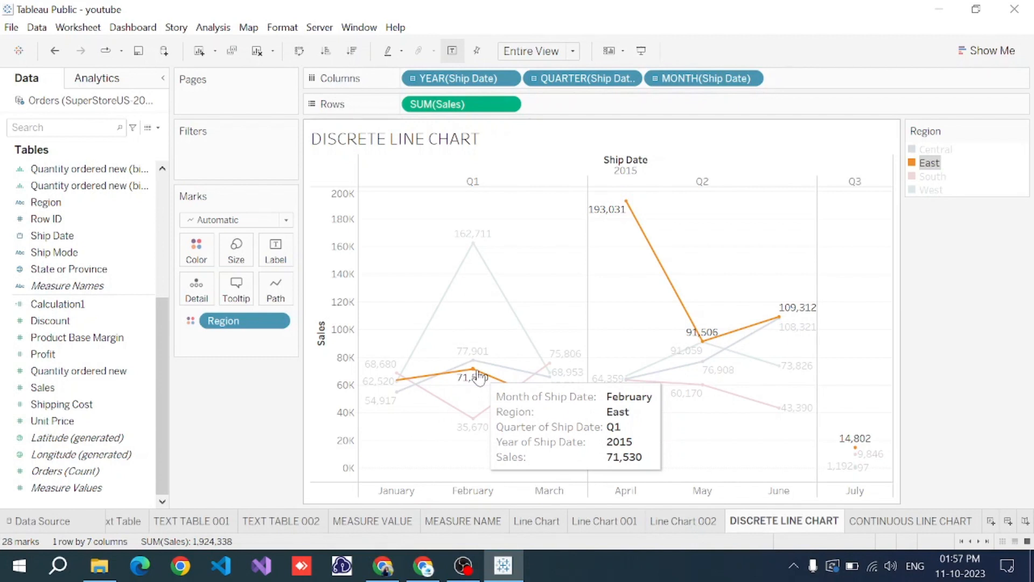
pyautogui.moveTo(554, 413)
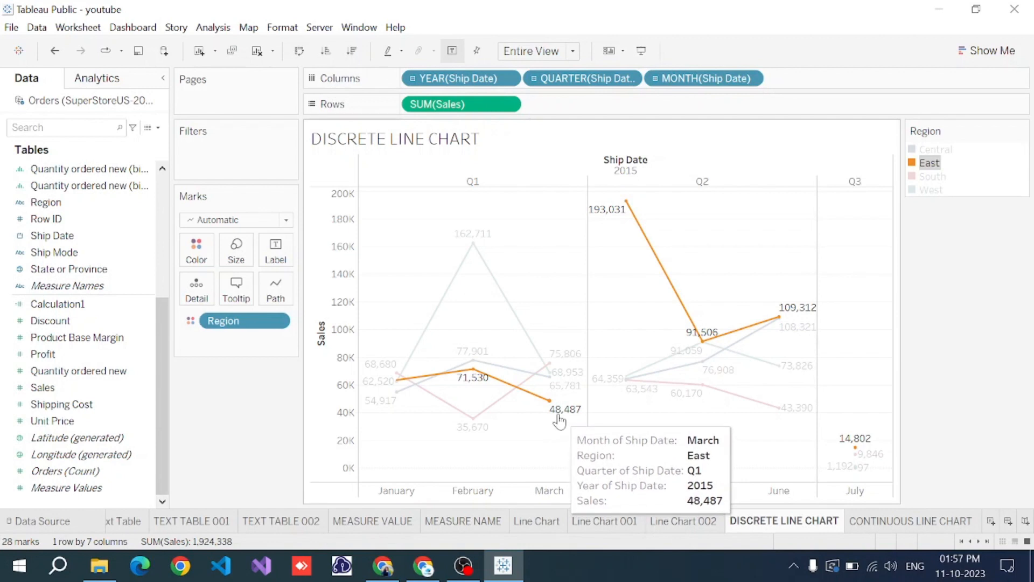
pyautogui.click(973, 280)
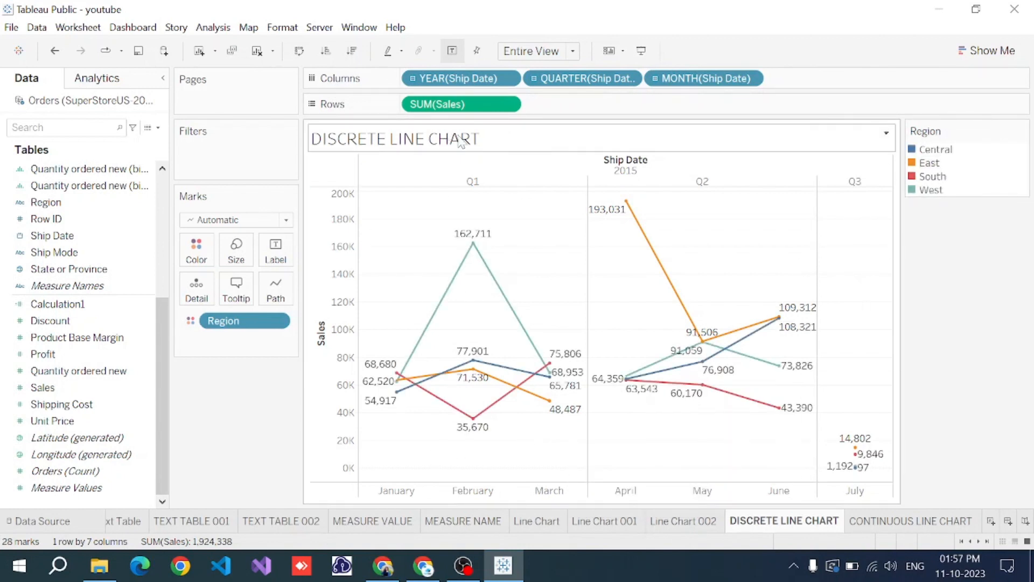
# Split the Sales line on the CONTINUOUS LINE CHART sheet into one color per Region
pyautogui.click(885, 528)
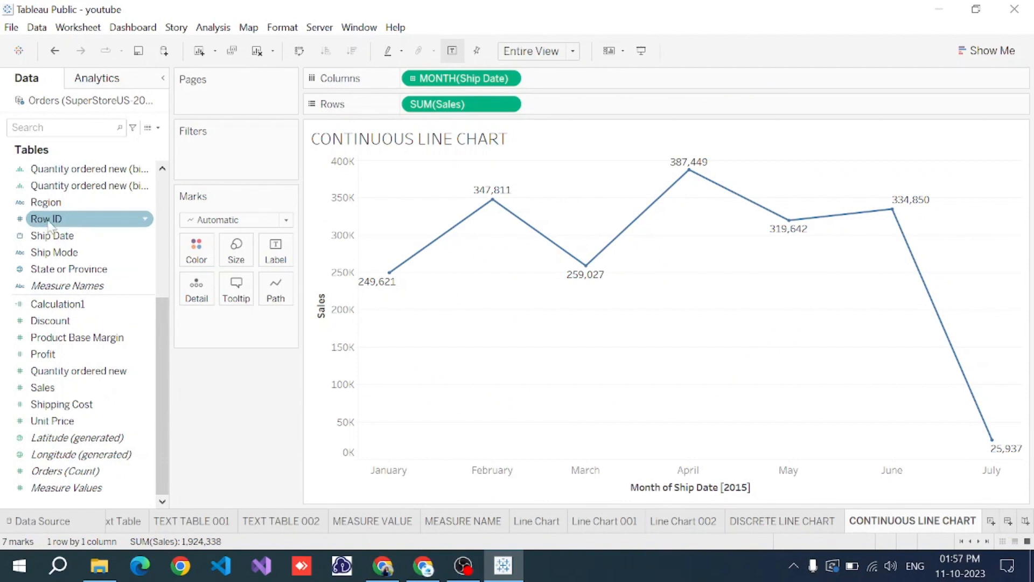
pyautogui.moveTo(59, 208); pyautogui.dragTo(199, 250)
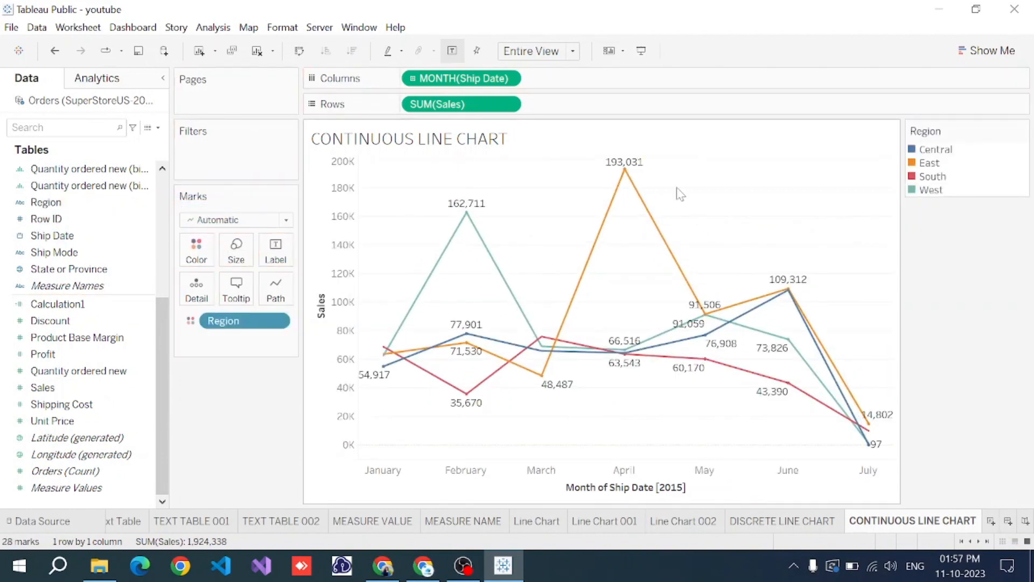
# Highlight only the Central region's line on the continuous chart and examine its course from January to July
pyautogui.click(951, 151)
pyautogui.click(933, 277)
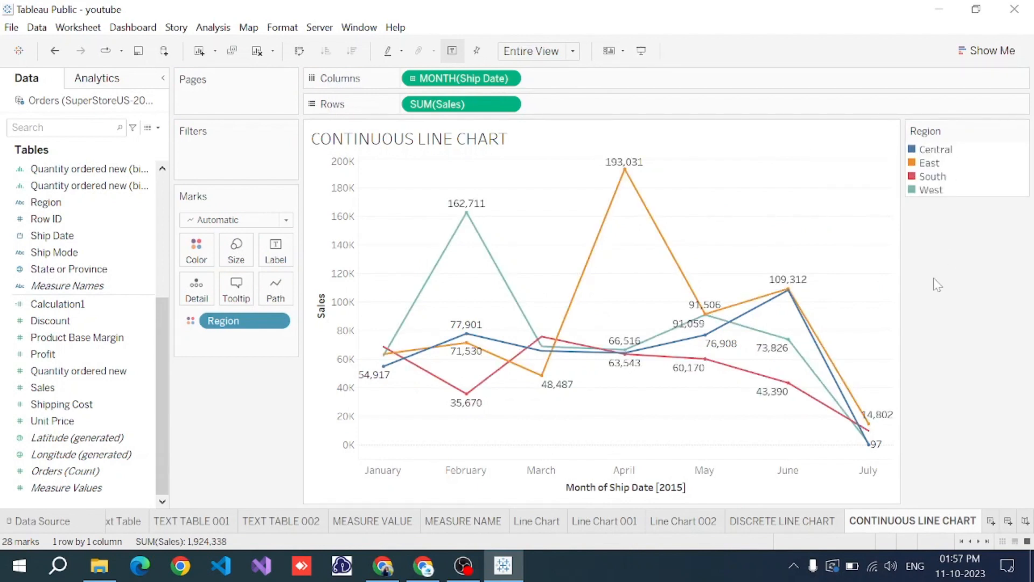
pyautogui.click(940, 152)
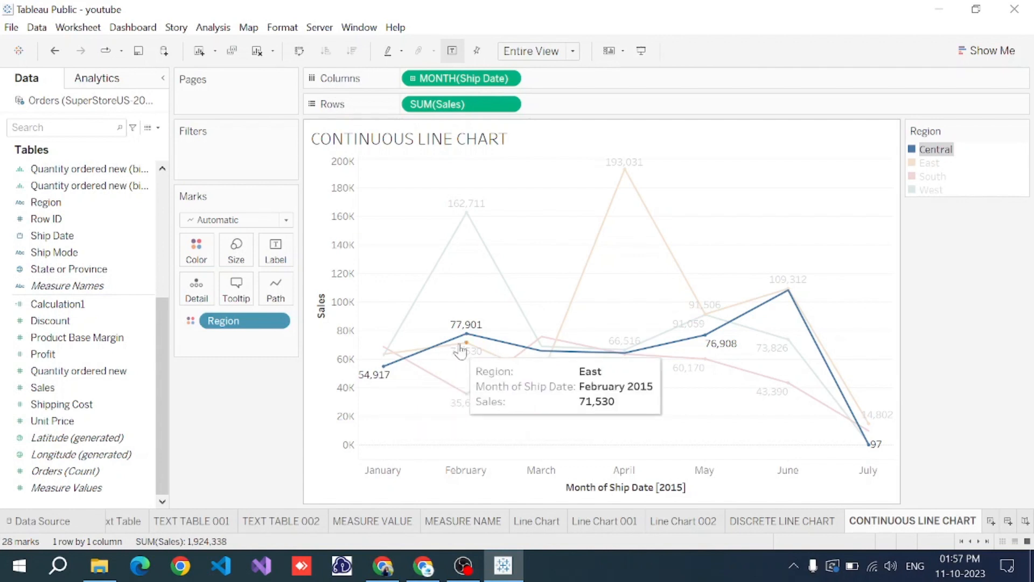
pyautogui.moveTo(469, 335)
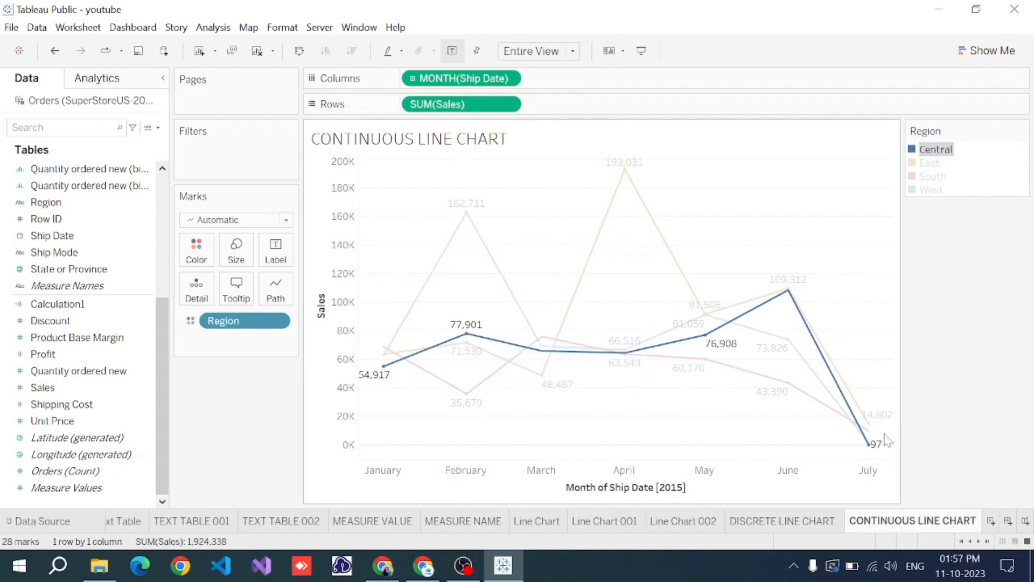
pyautogui.moveTo(869, 446)
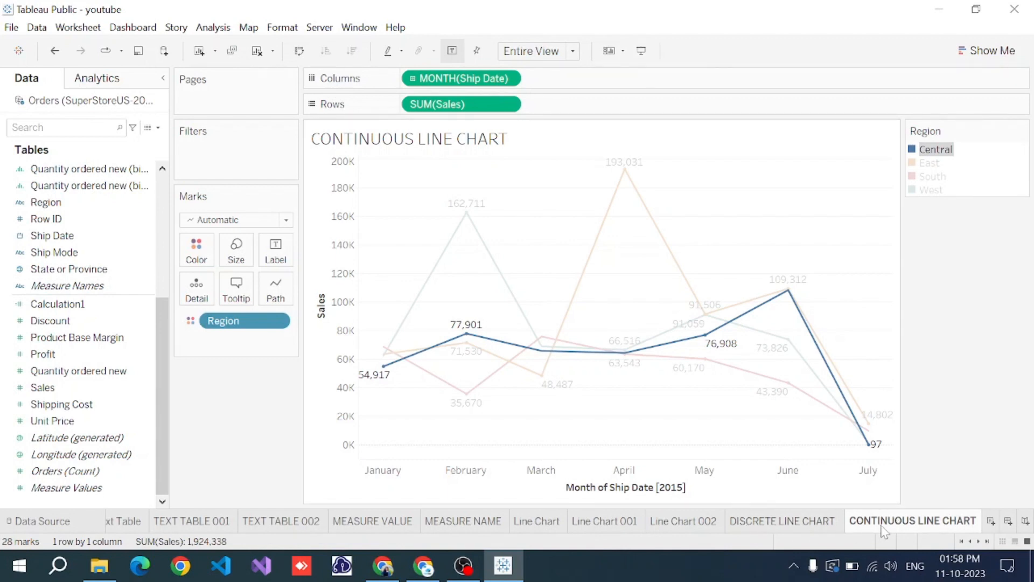
pyautogui.moveTo(883, 532)
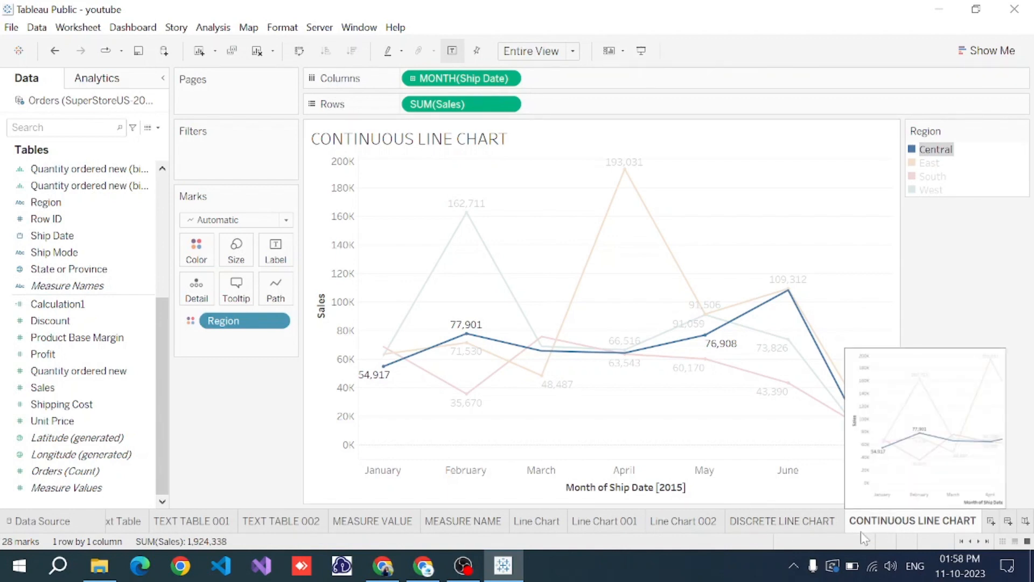